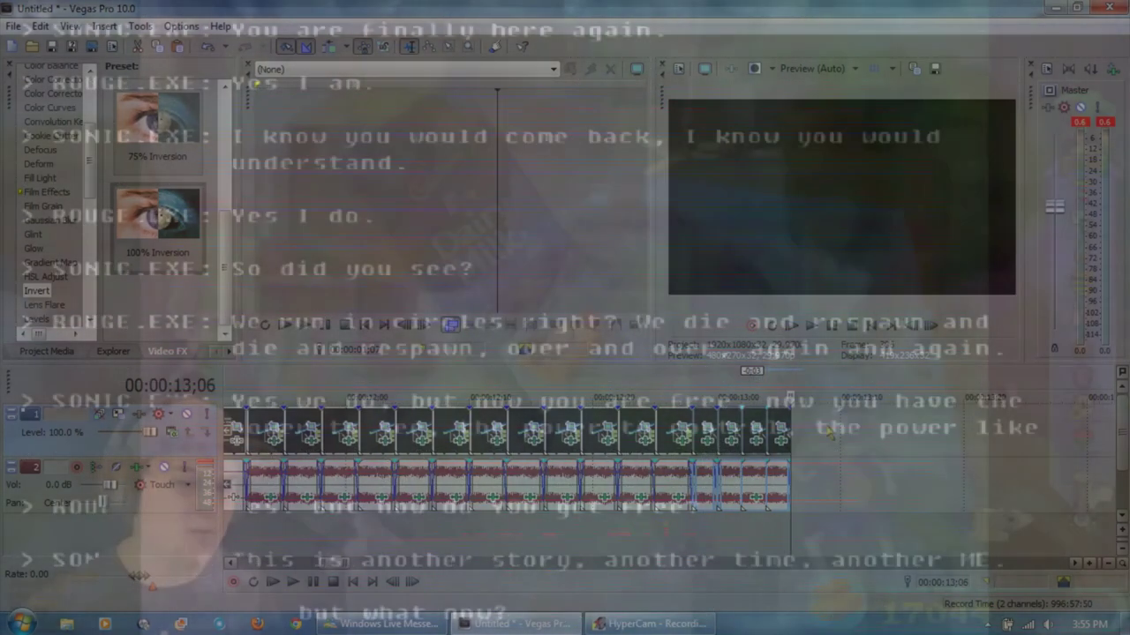
Step: Paste the copied logo clips repeatedly at the end of the sequence, up to 00:00:14;00
{"action": "key", "text": "ctrl+v"}
{"action": "key", "text": "ctrl+v"}
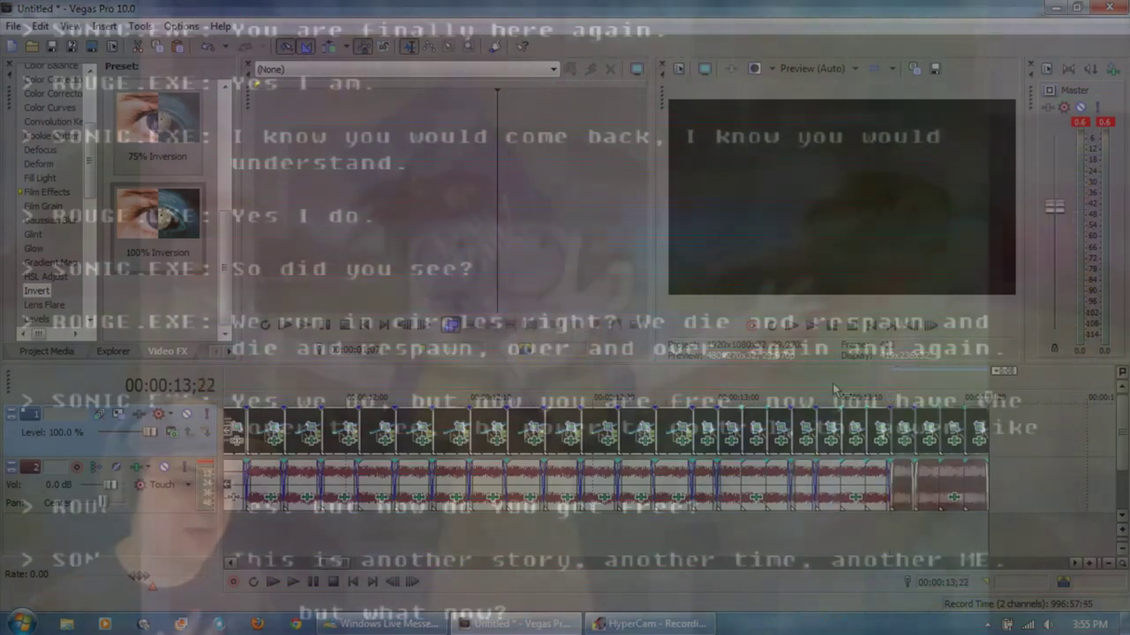
{"action": "key", "text": "ctrl+v"}
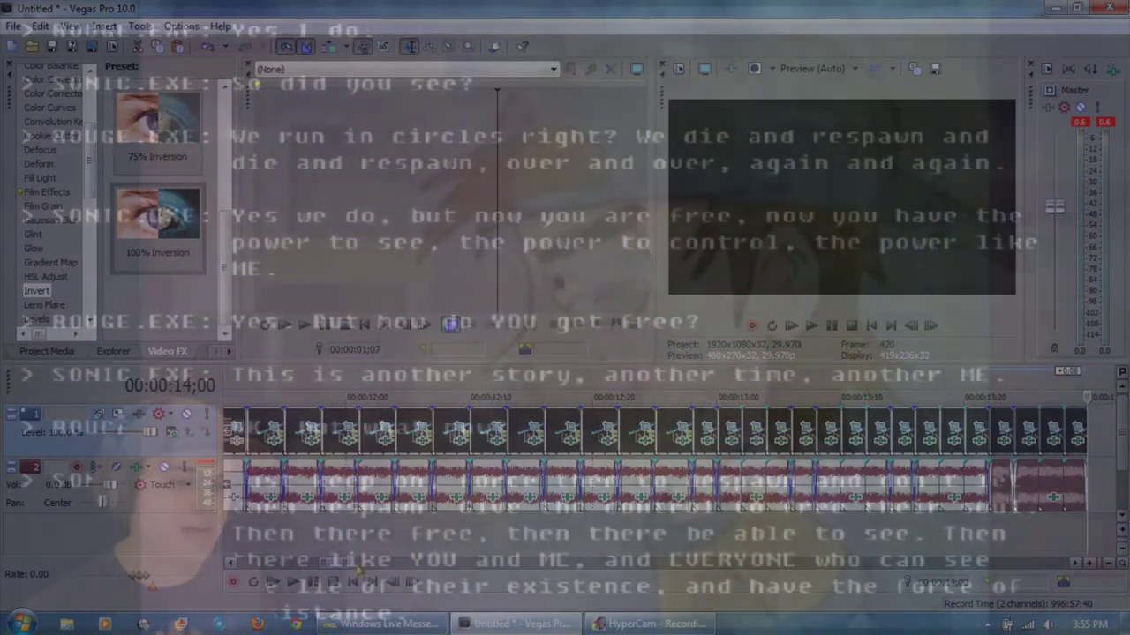
Step: Shorten the last four logo clips to one frame each and close the gaps between them
{"action": "left_click_drag", "start_coordinate": [336, 563], "coordinate": [349, 566]}
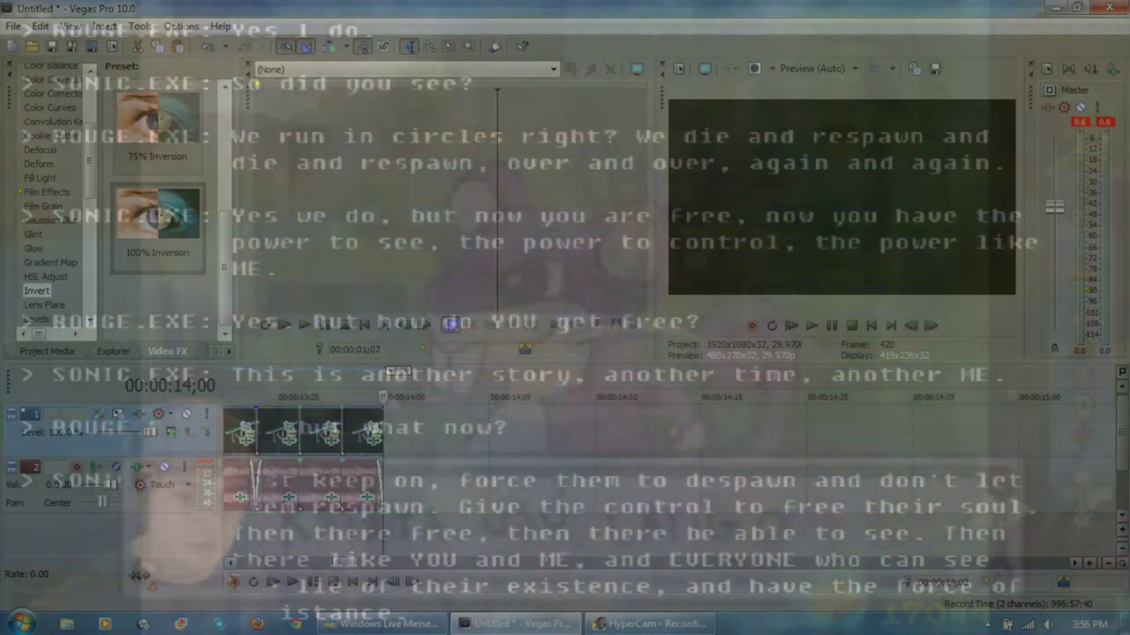
{"action": "left_click", "coordinate": [228, 563]}
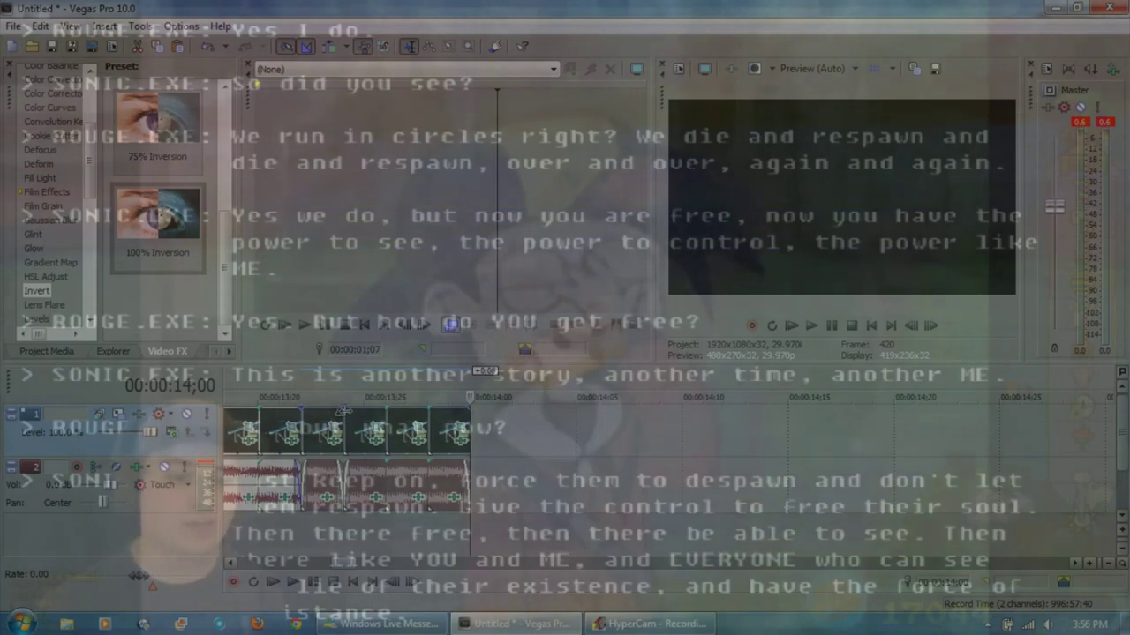
{"action": "mouse_move", "coordinate": [345, 413]}
{"action": "left_mouse_down"}
{"action": "mouse_move", "coordinate": [322, 417]}
{"action": "mouse_move", "coordinate": [364, 414]}
{"action": "left_mouse_up"}
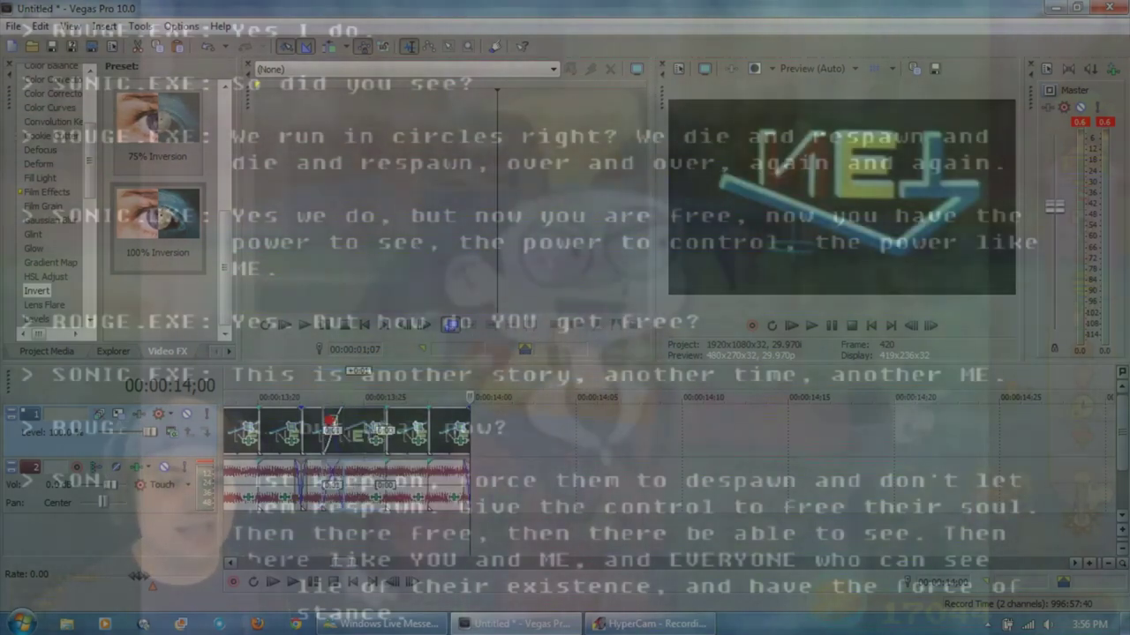
{"action": "key", "text": "Delete"}
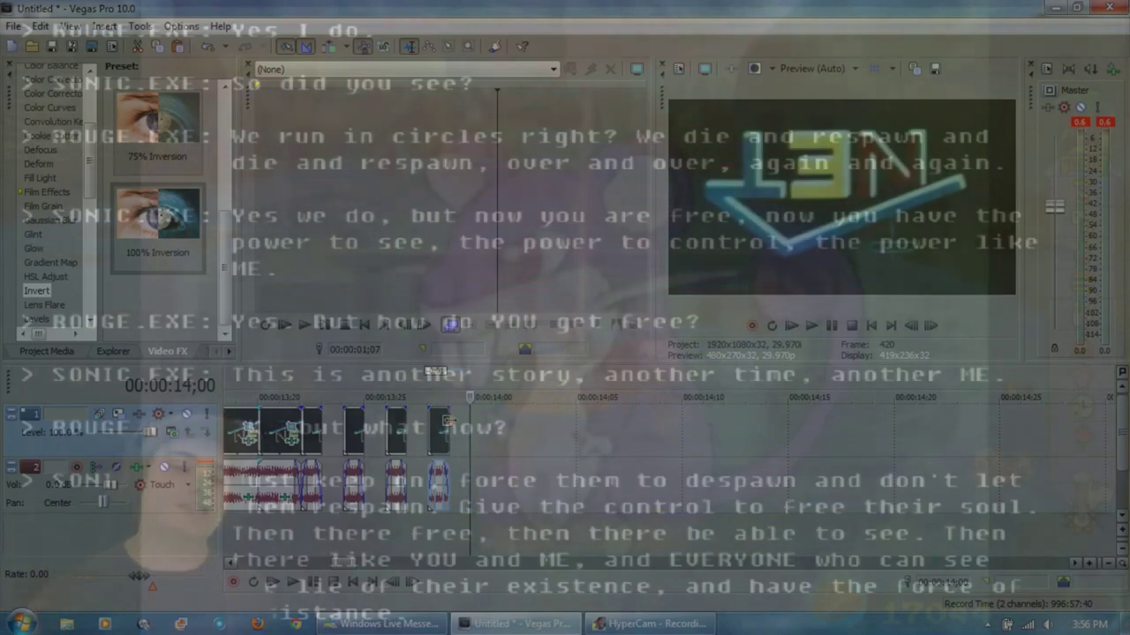
{"action": "key", "text": "Delete"}
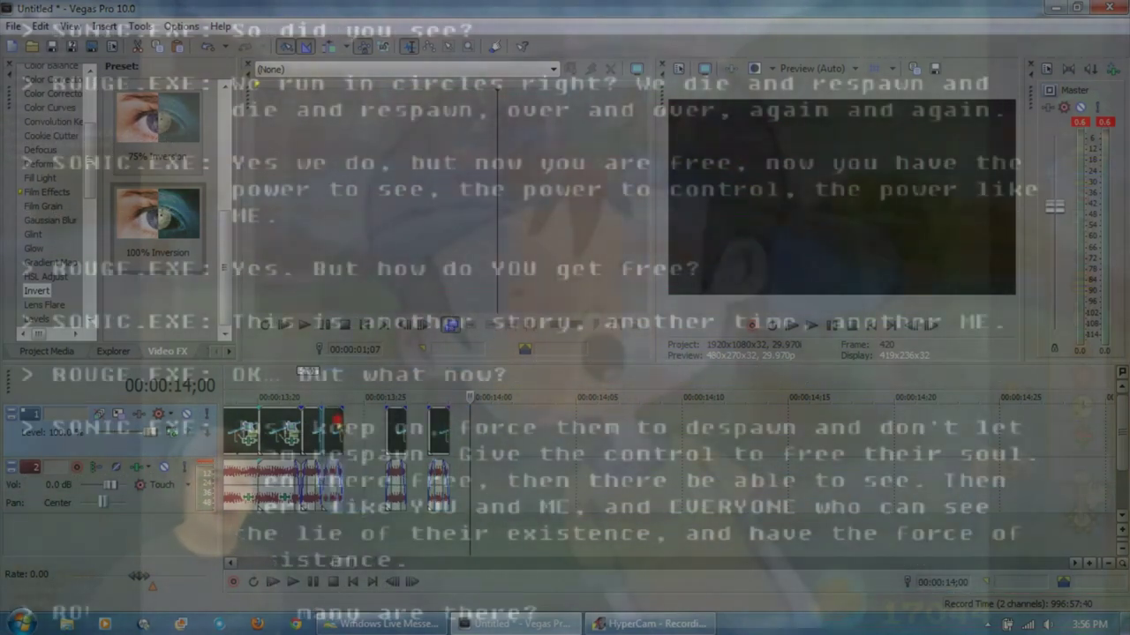
{"action": "left_click_drag", "start_coordinate": [387, 416], "coordinate": [346, 417]}
{"action": "left_click_drag", "start_coordinate": [428, 417], "coordinate": [396, 428]}
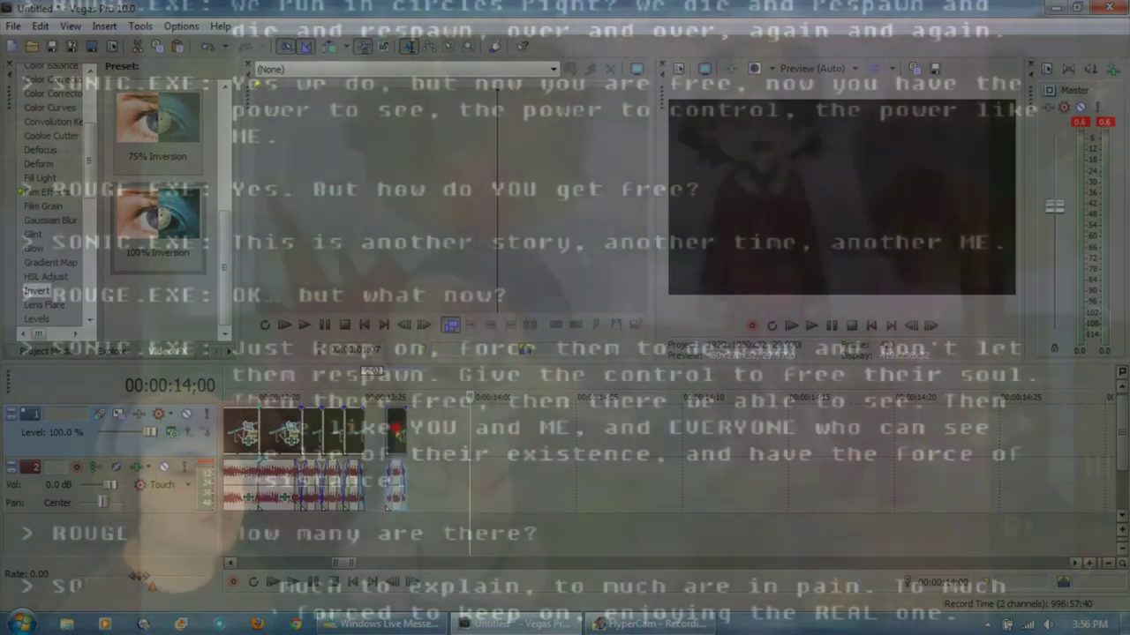
Step: Try pasting the copied clips at 00:00:13;26 and undo the paste
{"action": "left_click", "coordinate": [302, 397]}
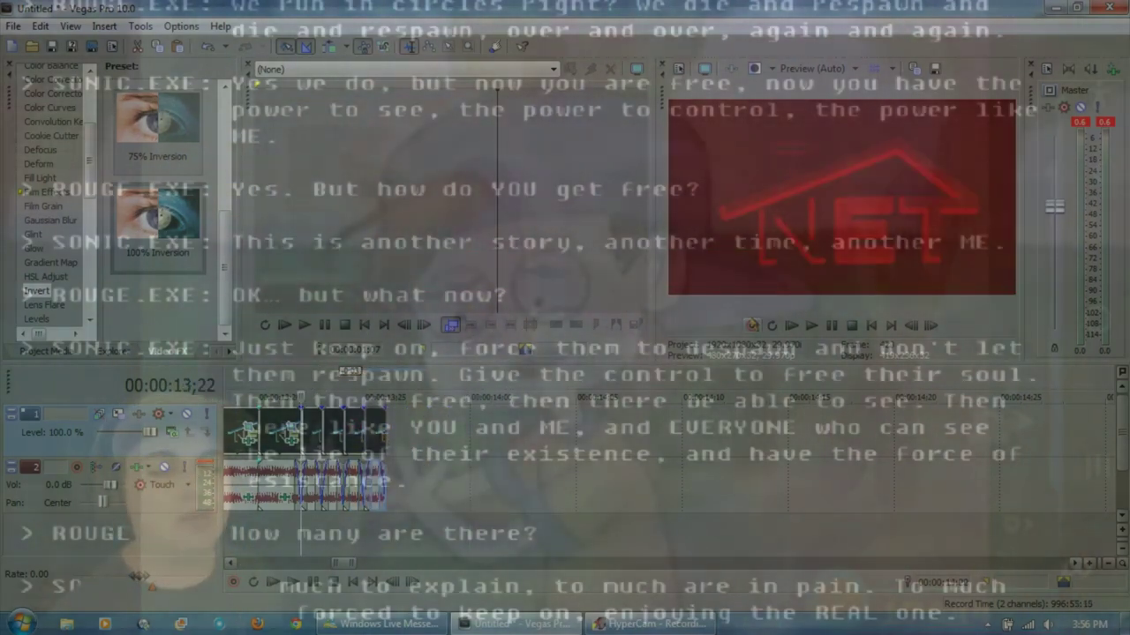
{"action": "left_click", "coordinate": [555, 397]}
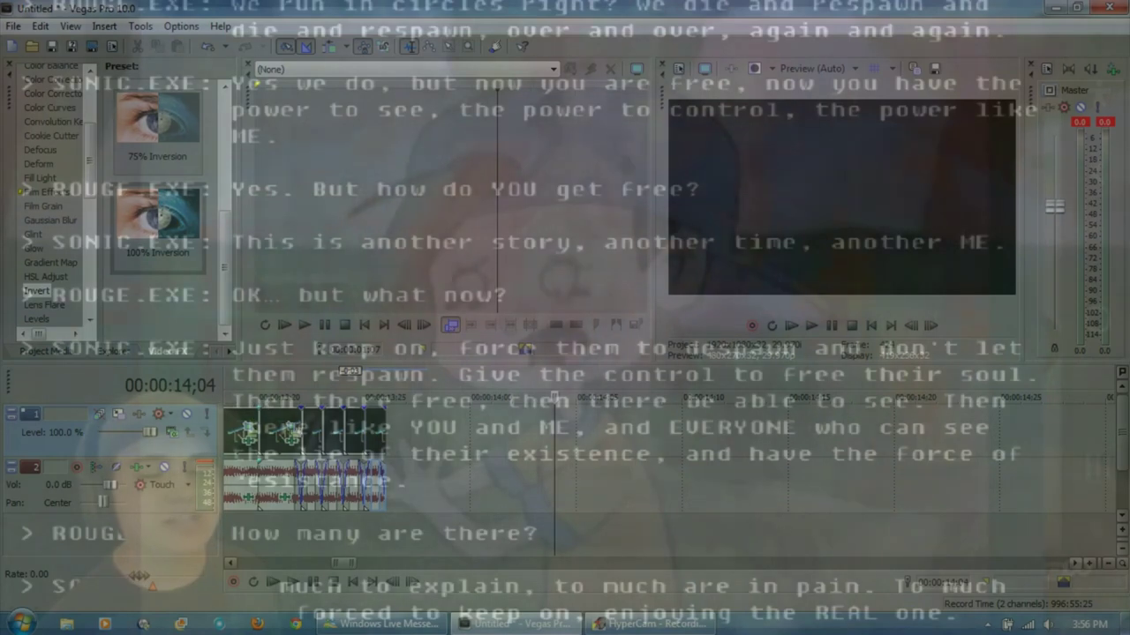
{"action": "left_click", "coordinate": [323, 397]}
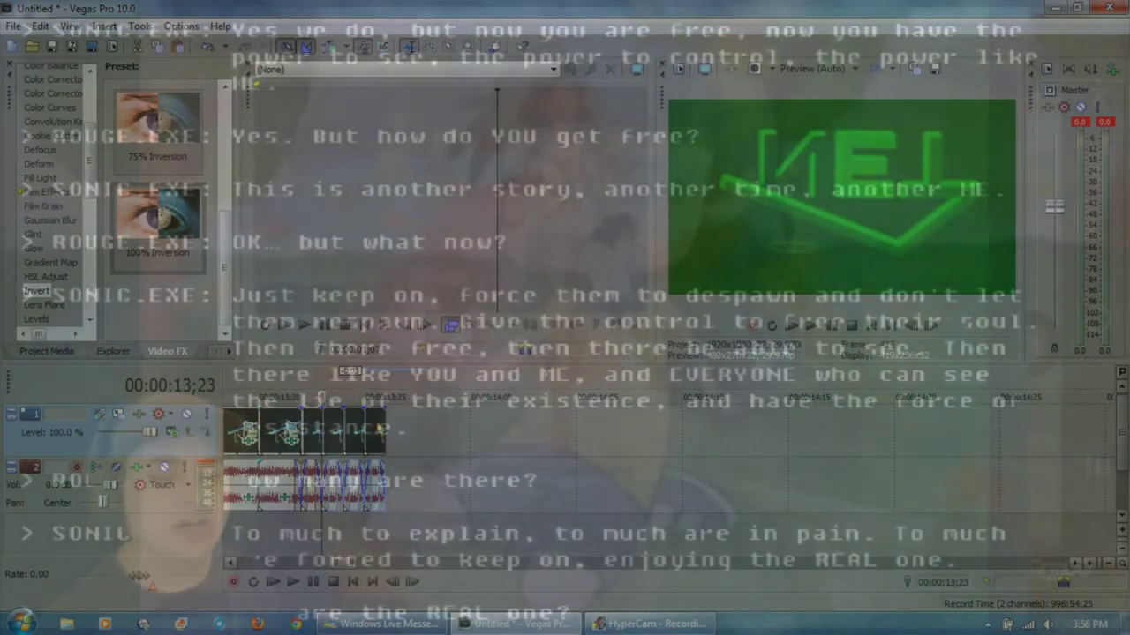
{"action": "left_click", "coordinate": [385, 391]}
{"action": "key", "text": "ctrl+v"}
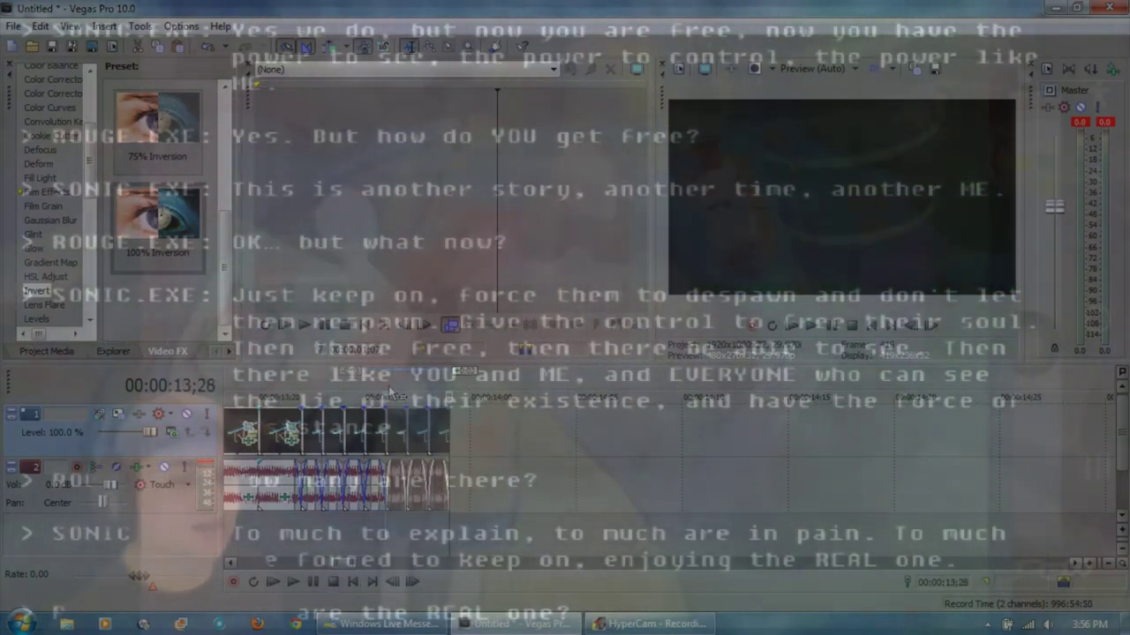
{"action": "left_click", "coordinate": [41, 26]}
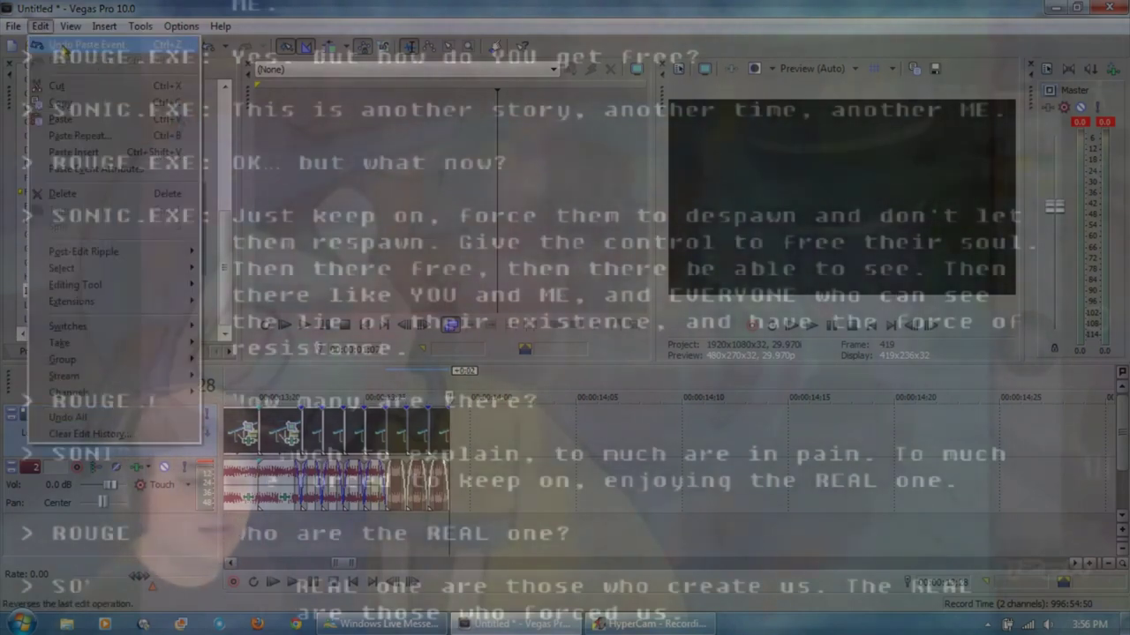
{"action": "left_click", "coordinate": [86, 44]}
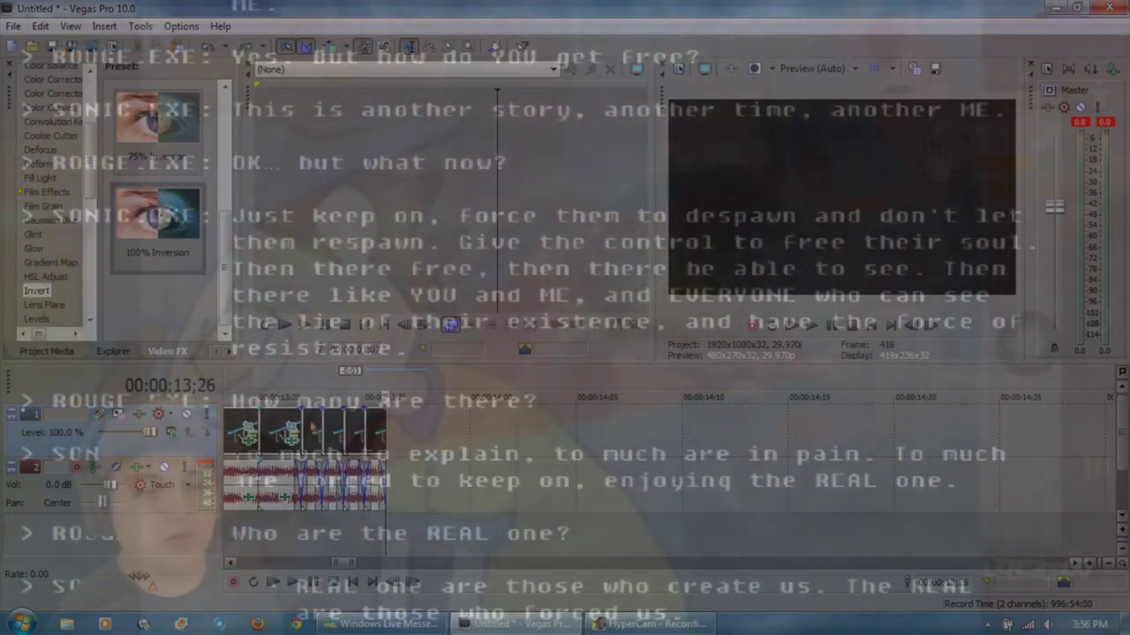
Step: Compare the frames from 00:00:13;22 and copy the four one-frame clips with their audio
{"action": "left_click", "coordinate": [311, 424]}
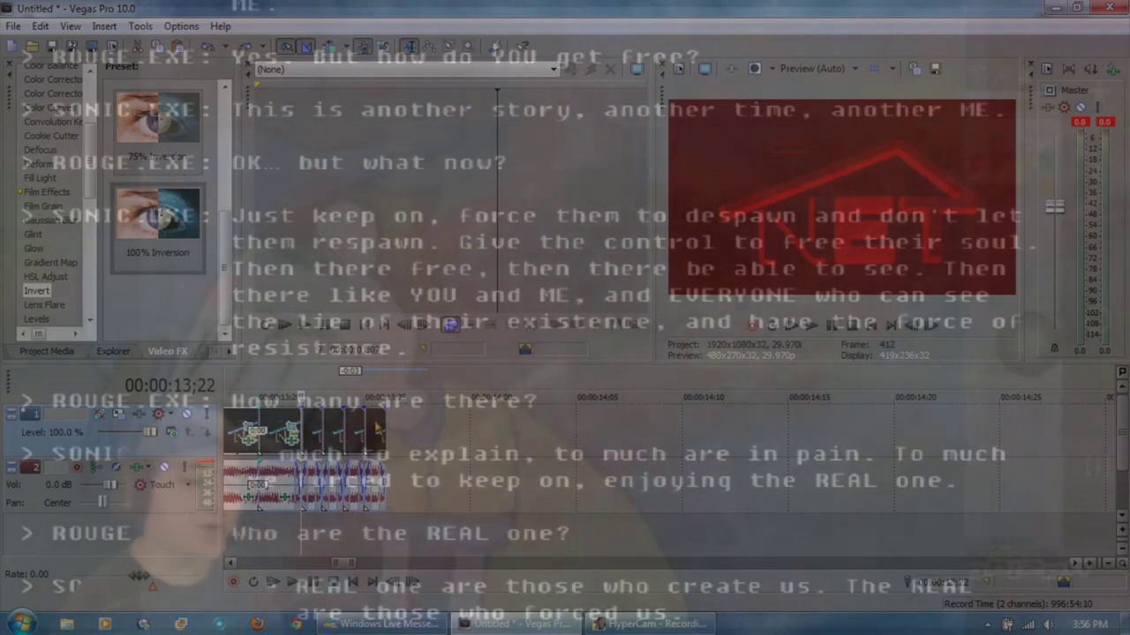
{"action": "key", "text": "Right"}
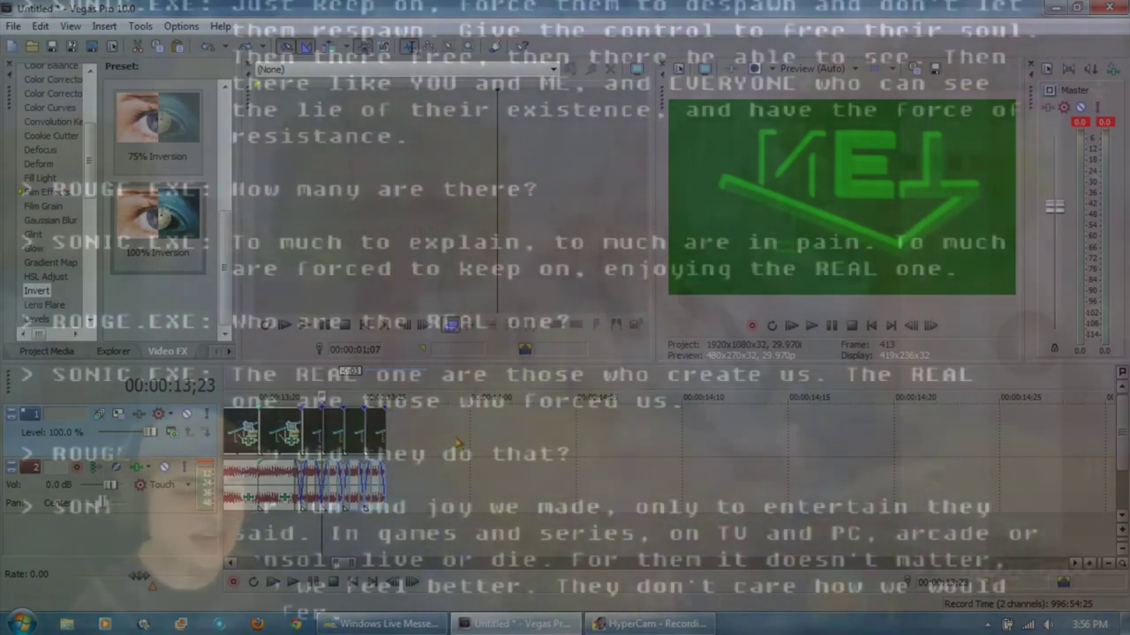
{"action": "key", "text": "Left"}
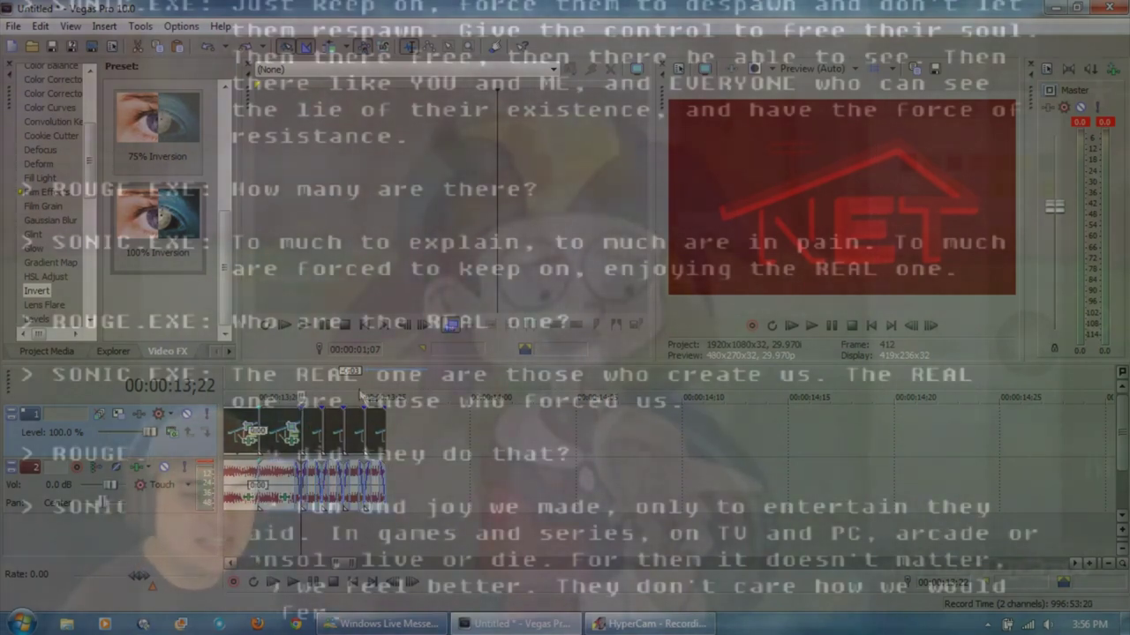
{"action": "key", "text": "Right"}
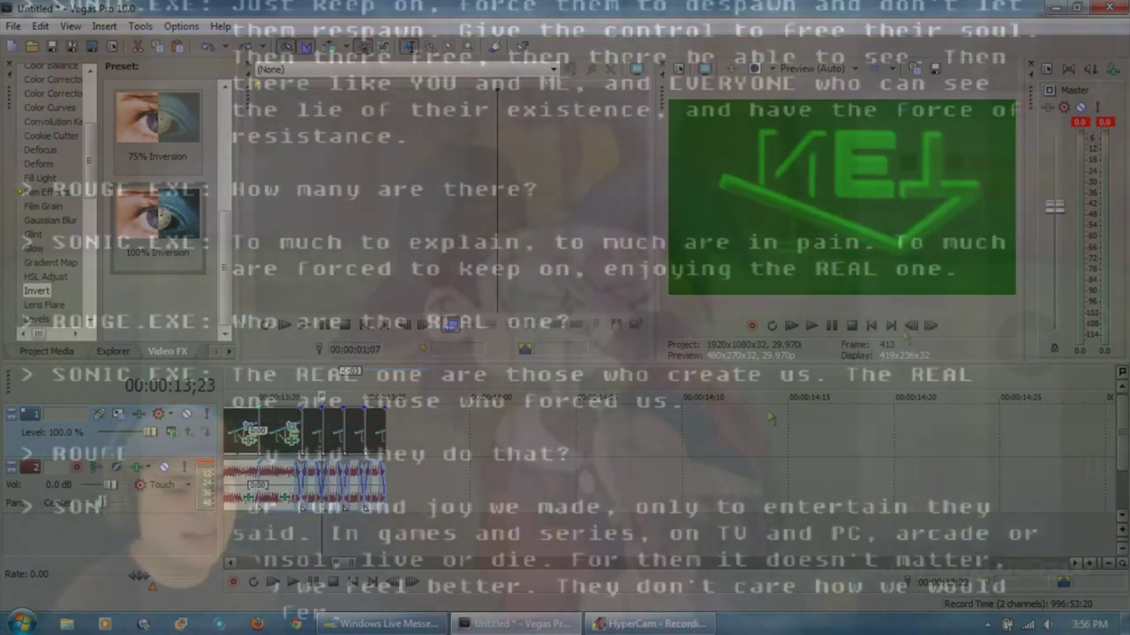
{"action": "left_click", "coordinate": [491, 456]}
{"action": "left_click", "coordinate": [309, 380]}
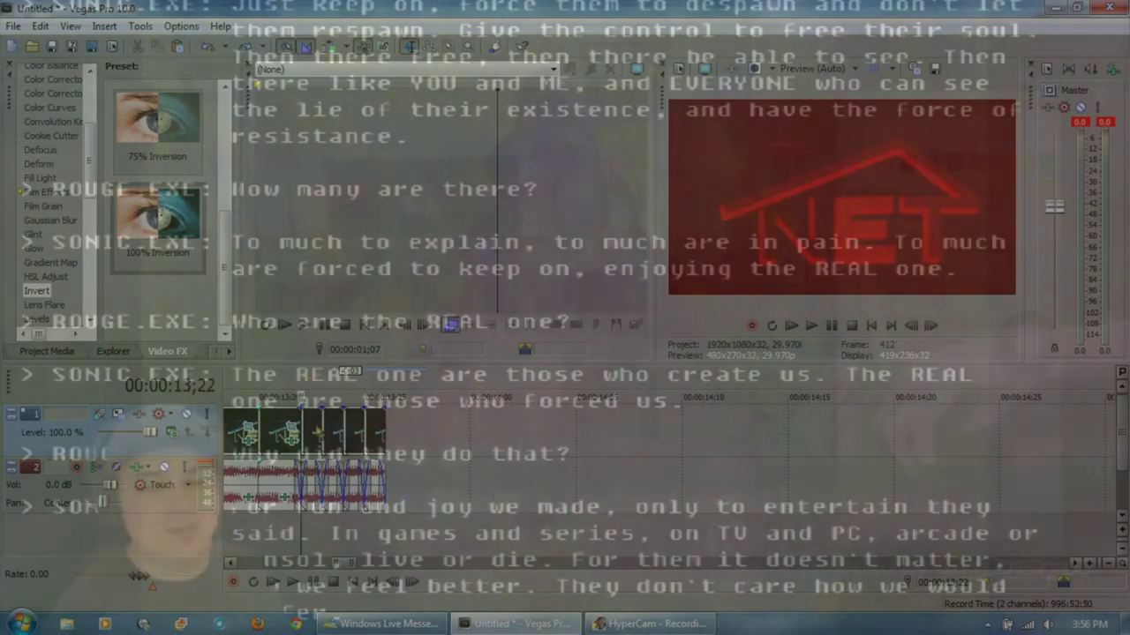
{"action": "key", "text": "Right"}
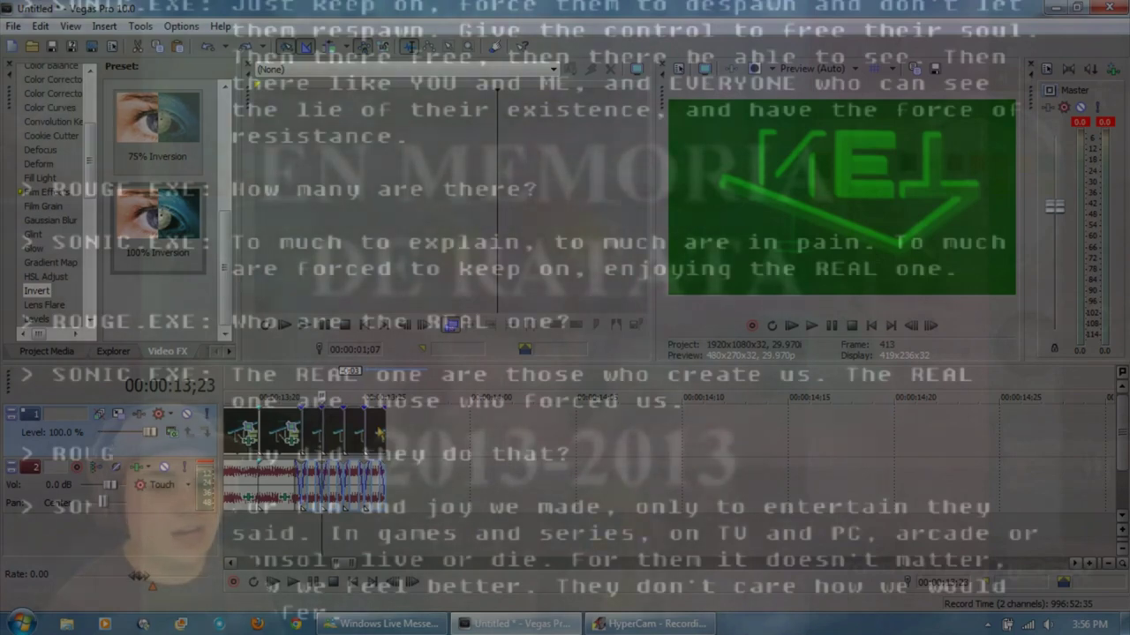
Step: Paste the four-clip group four times in succession from 00:00:13;26
{"action": "left_click", "coordinate": [386, 391]}
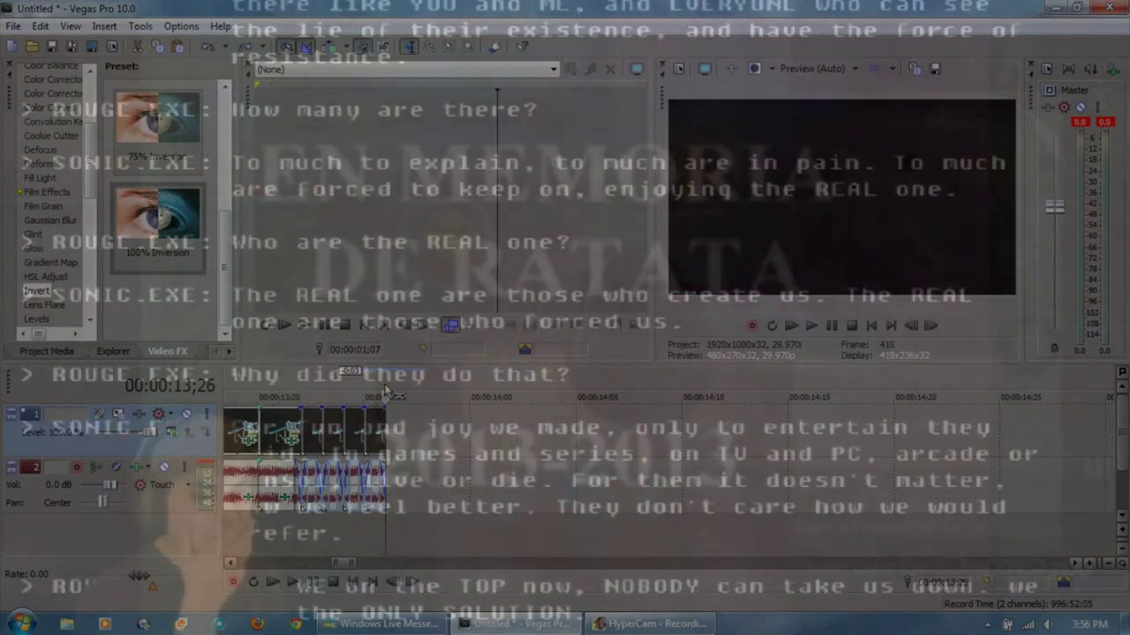
{"action": "key", "text": "ctrl+v"}
{"action": "key", "text": "ctrl+v"}
{"action": "key", "text": "ctrl+v"}
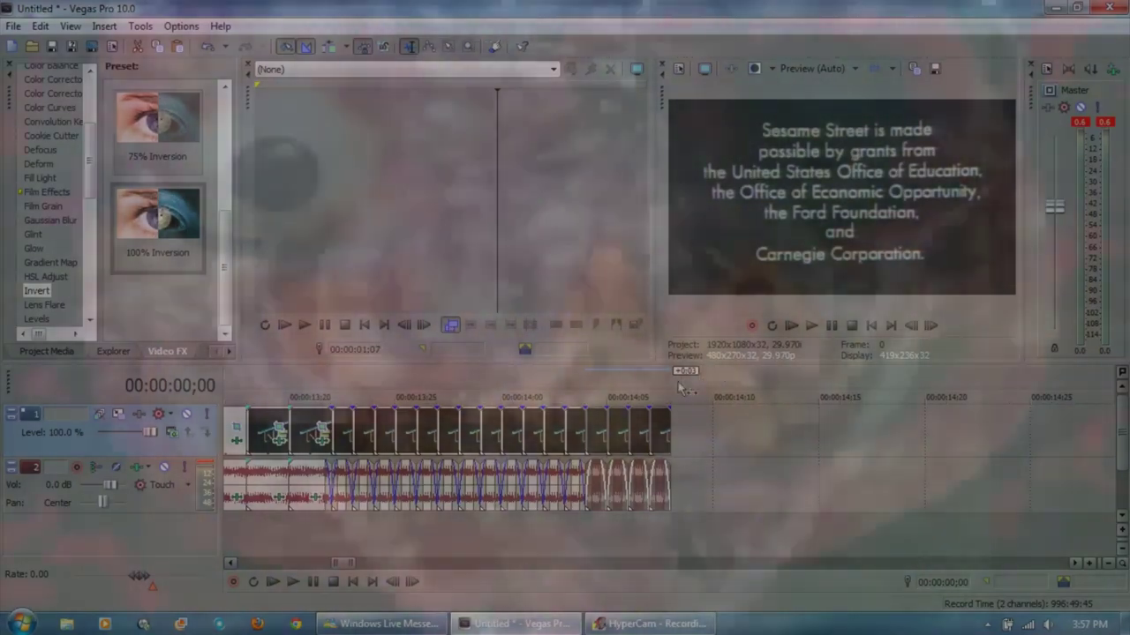
{"action": "left_click", "coordinate": [676, 388]}
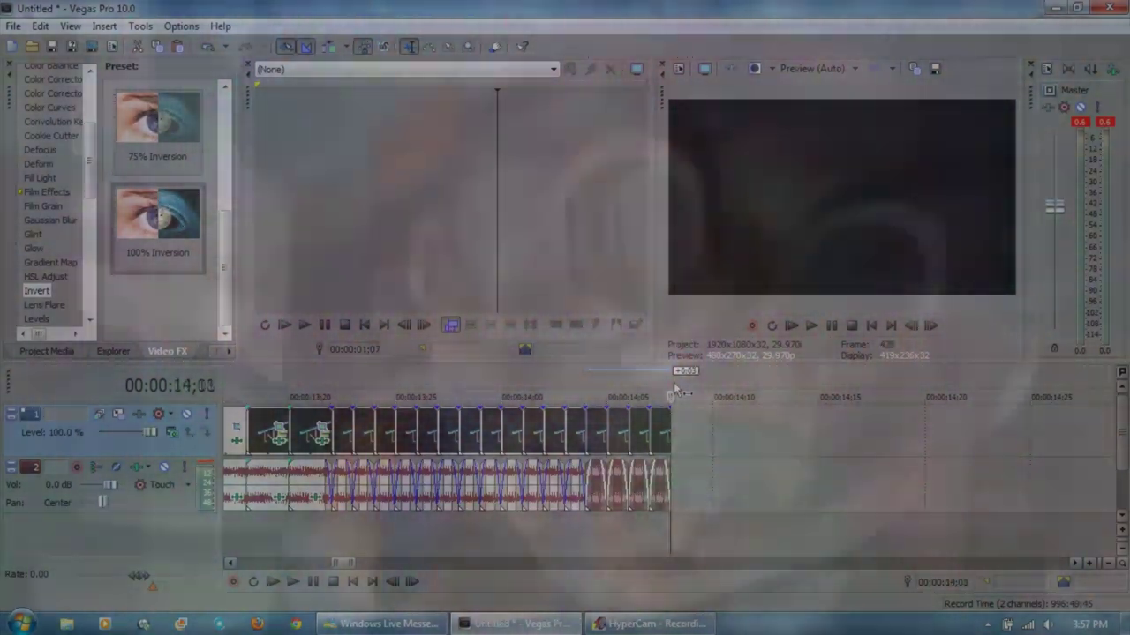
{"action": "key", "text": "ctrl+v"}
Step: Delete the last three one-frame clips so that the sequence ends at 00:00:14;09
{"action": "left_click", "coordinate": [703, 425]}
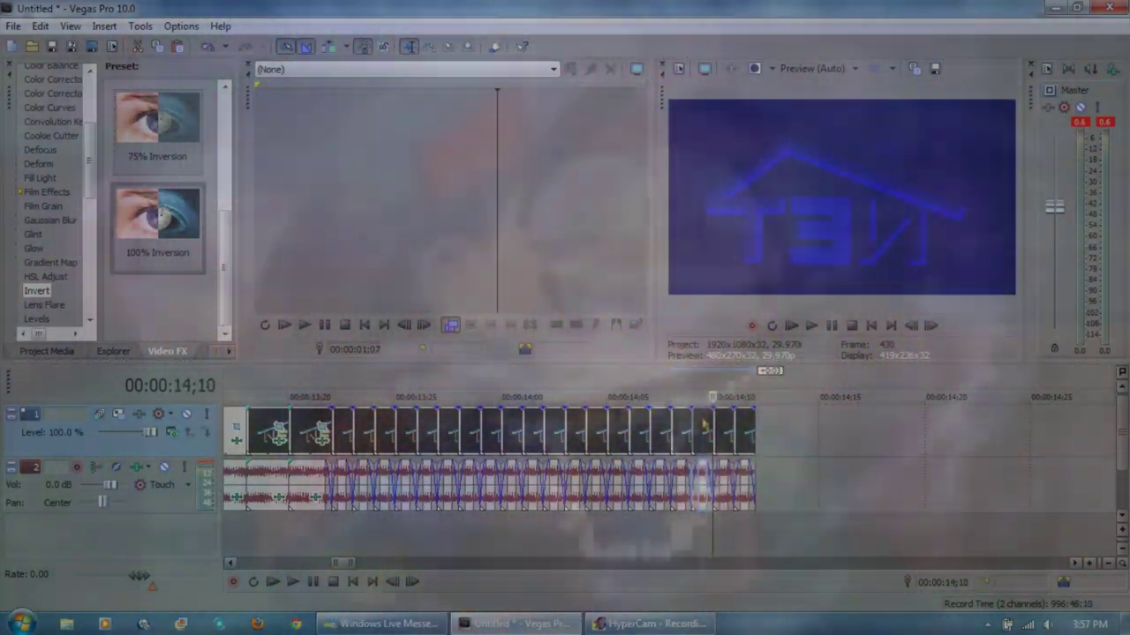
{"action": "left_click", "coordinate": [752, 422], "text": "shift"}
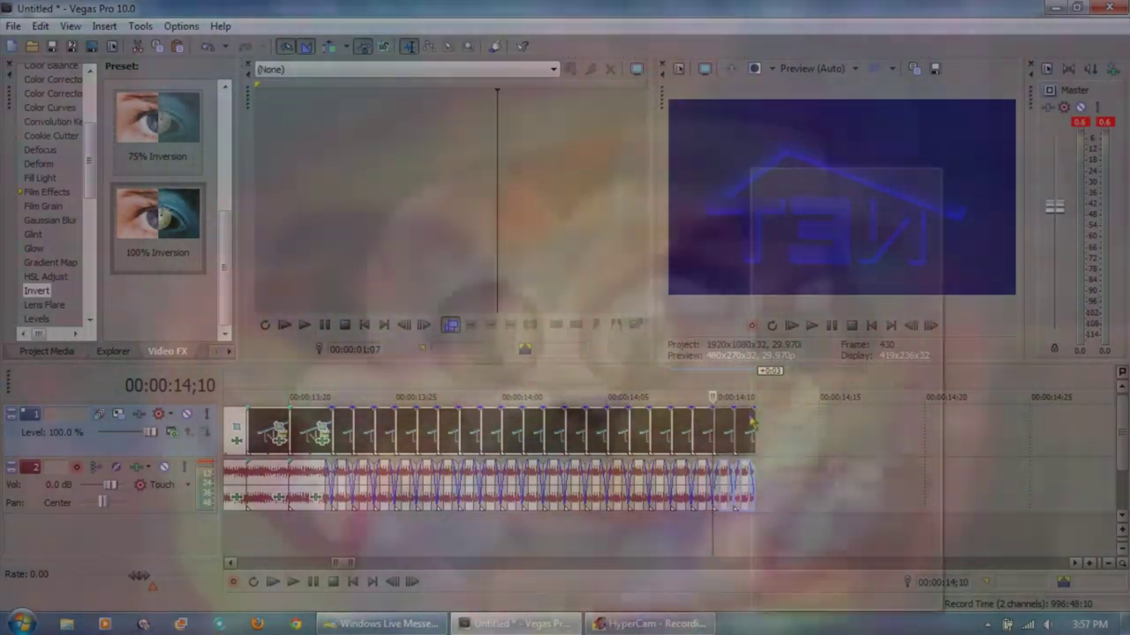
{"action": "left_click", "coordinate": [761, 385]}
{"action": "left_click", "coordinate": [705, 426]}
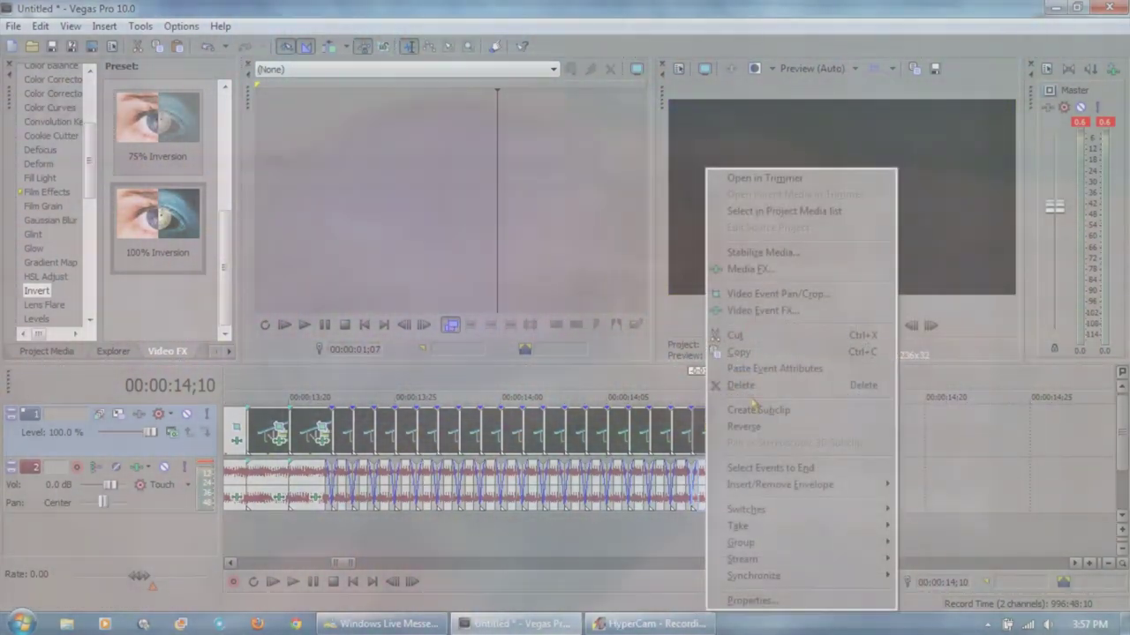
{"action": "left_click", "coordinate": [744, 385]}
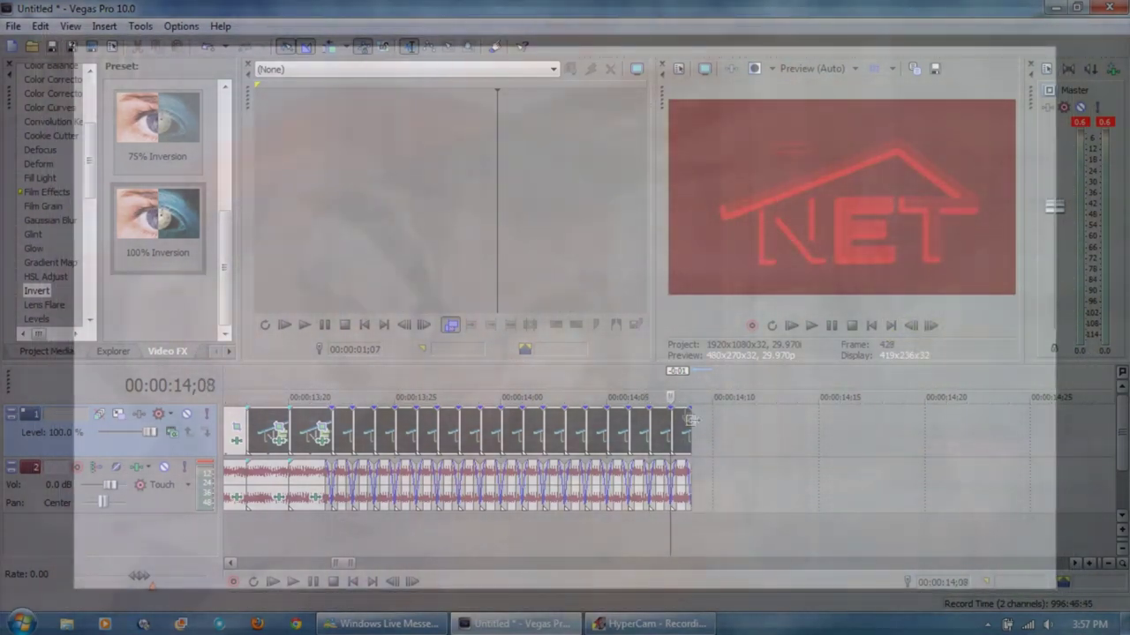
Step: Extend the last clip and its audio to about 00:00:17;05 and play back the ending from 00:00:14;02
{"action": "left_click_drag", "start_coordinate": [691, 436], "coordinate": [962, 433]}
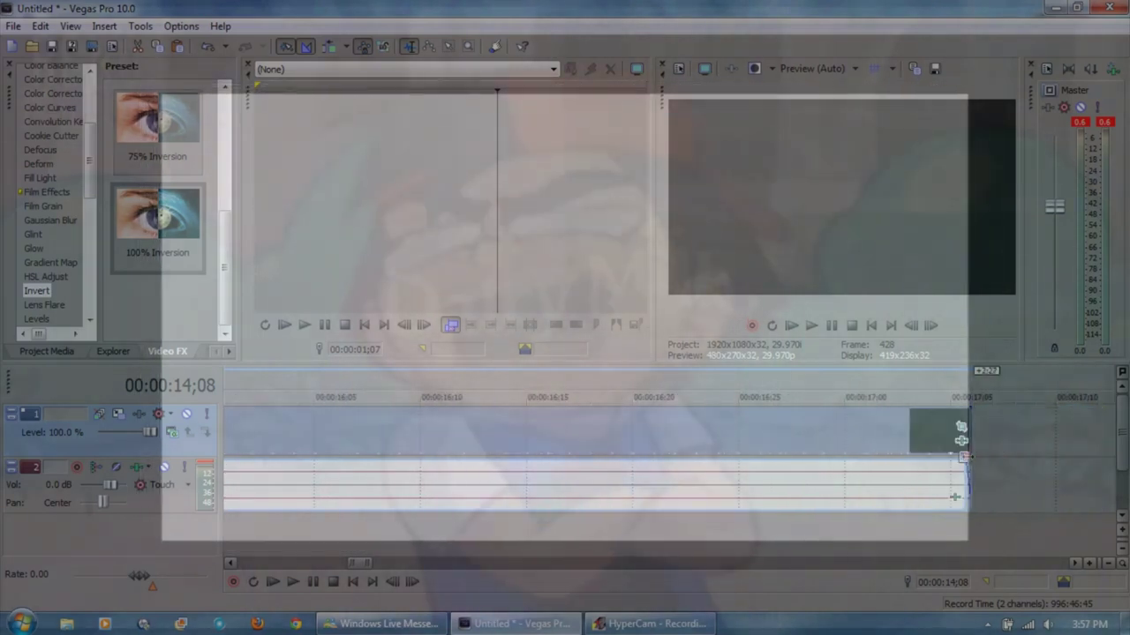
{"action": "left_click_drag", "start_coordinate": [358, 564], "coordinate": [340, 564]}
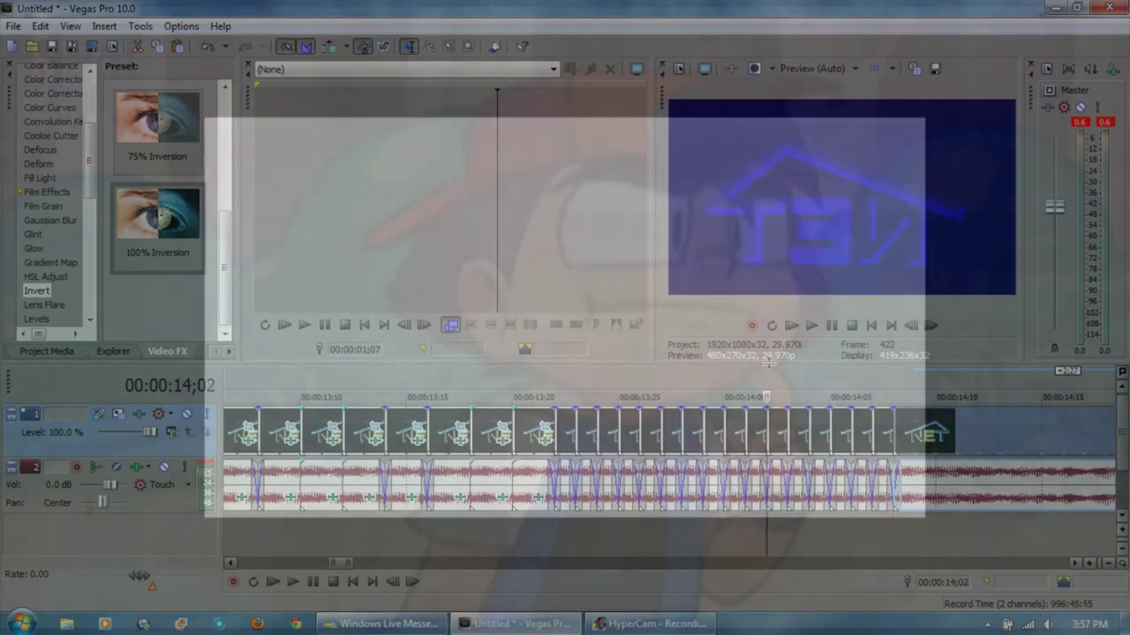
{"action": "left_click", "coordinate": [811, 326]}
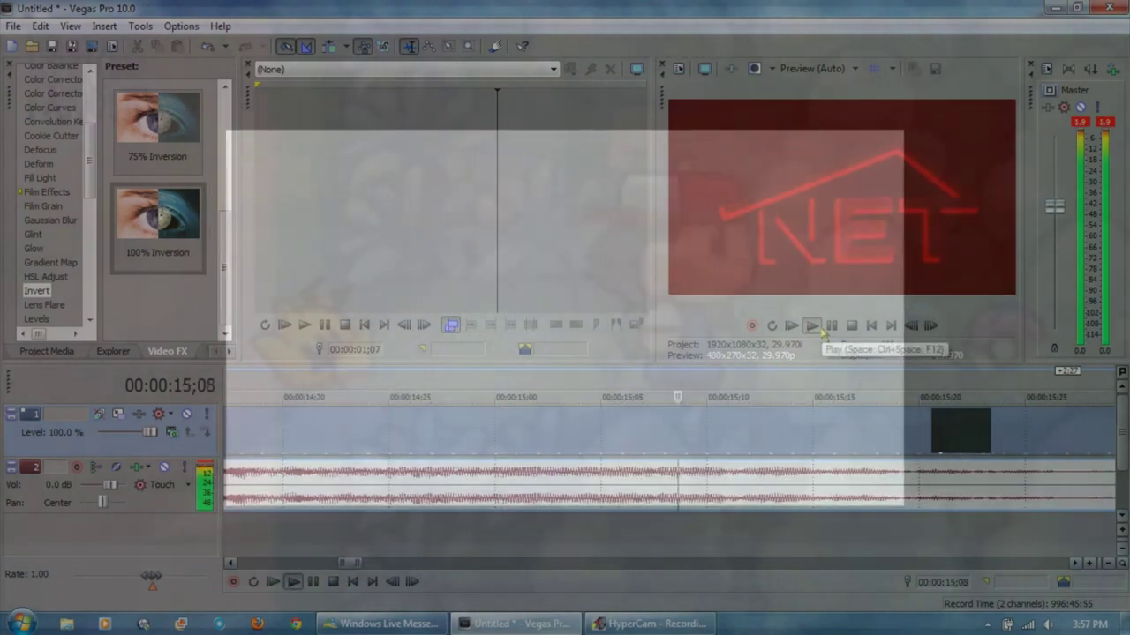
{"action": "left_click", "coordinate": [831, 326]}
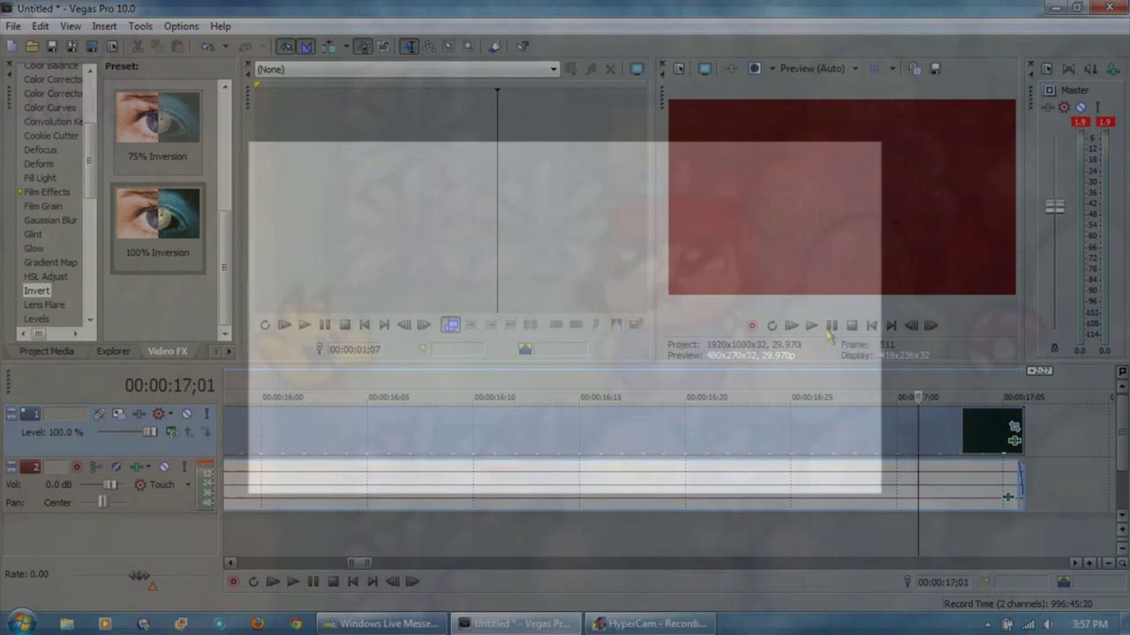
Step: Add the Pitch Shift and ExpressFX Distortion plug-ins after Volume in the last clip's audio effect chain
{"action": "left_click", "coordinate": [1009, 502]}
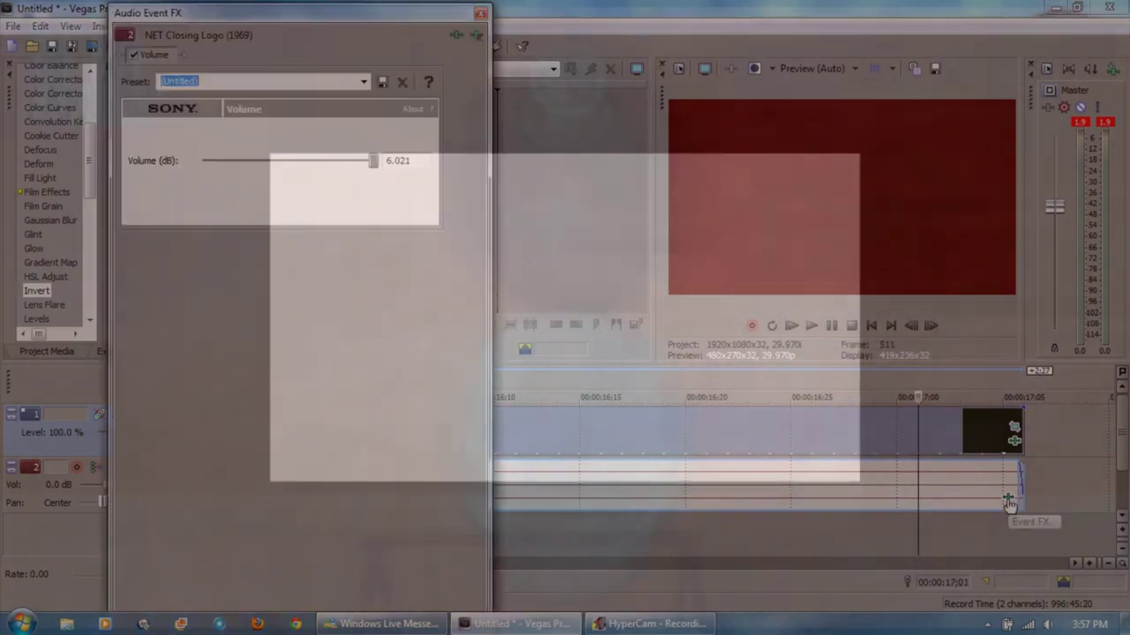
{"action": "left_click", "coordinate": [454, 36]}
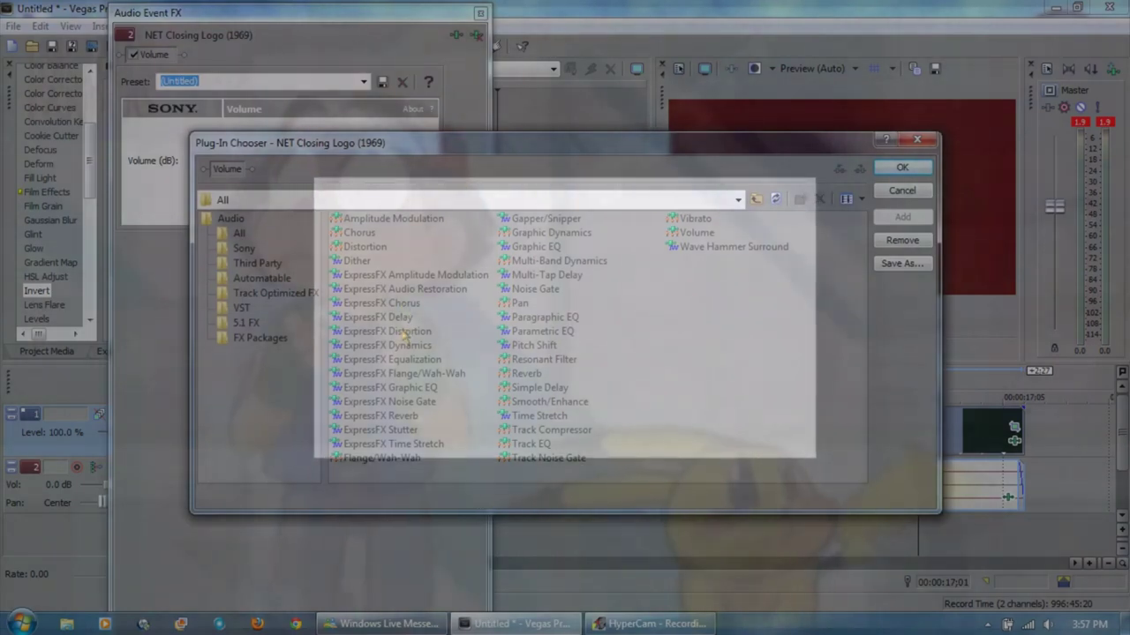
{"action": "double_click", "coordinate": [534, 345]}
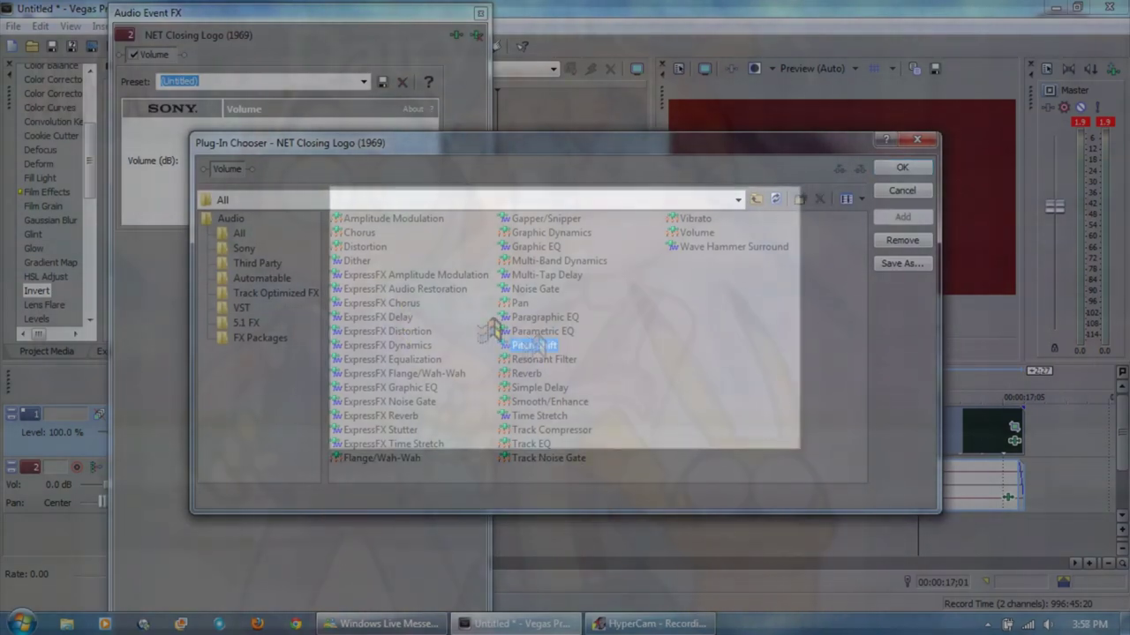
{"action": "double_click", "coordinate": [408, 331]}
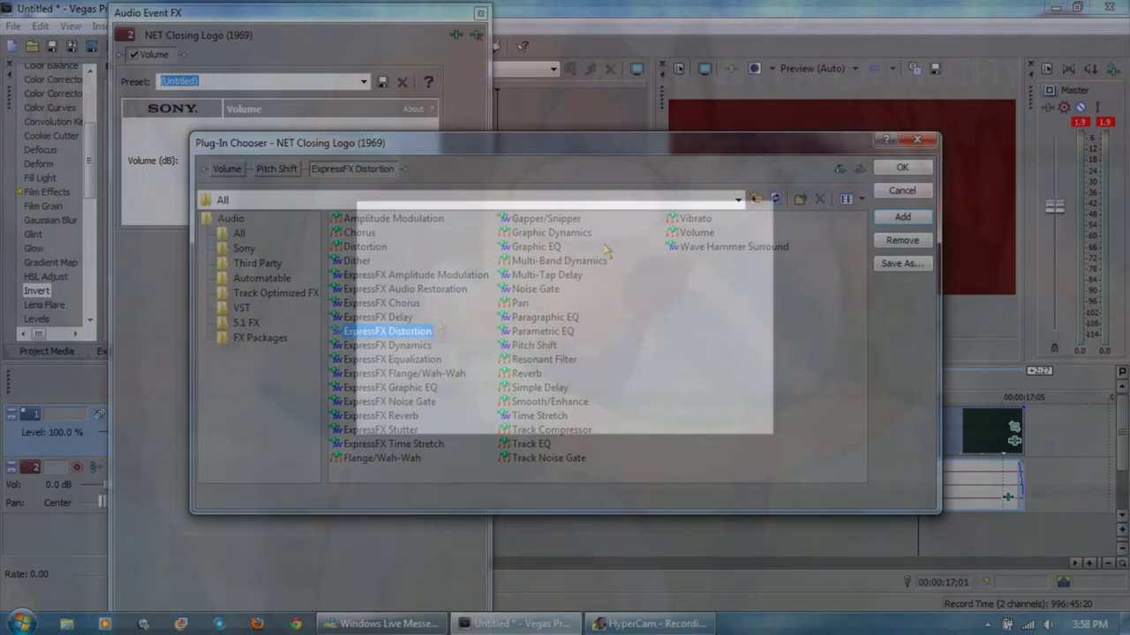
{"action": "left_click", "coordinate": [902, 167]}
{"action": "left_click", "coordinate": [149, 54]}
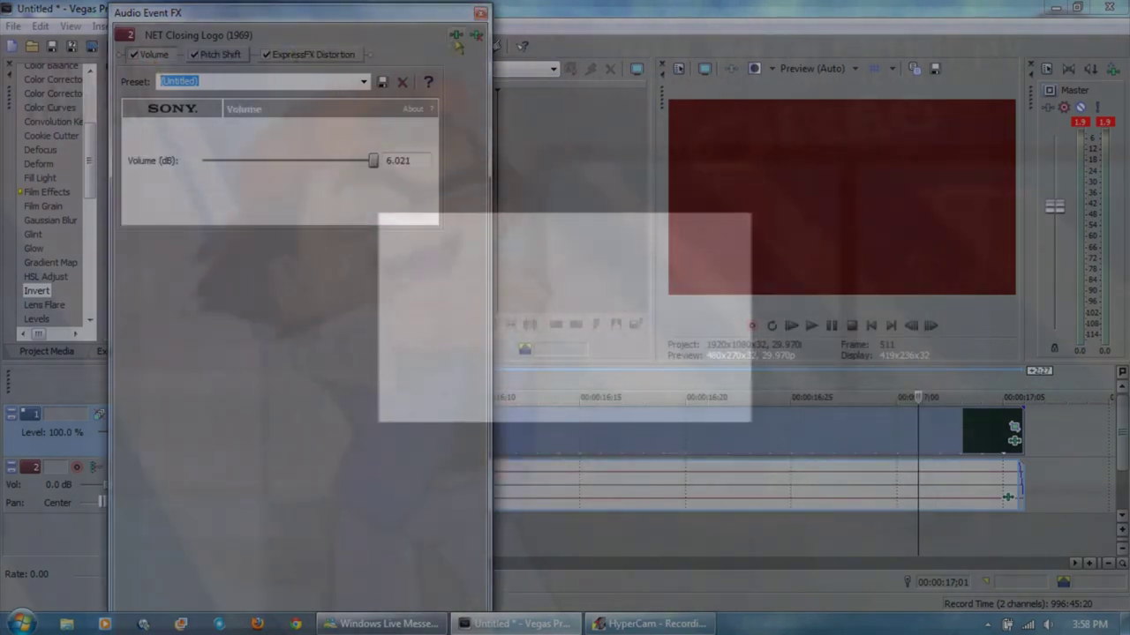
Step: Remove Volume from the last clip's audio effect chain and add a second ExpressFX Distortion
{"action": "left_click", "coordinate": [477, 36]}
{"action": "left_click", "coordinate": [478, 36]}
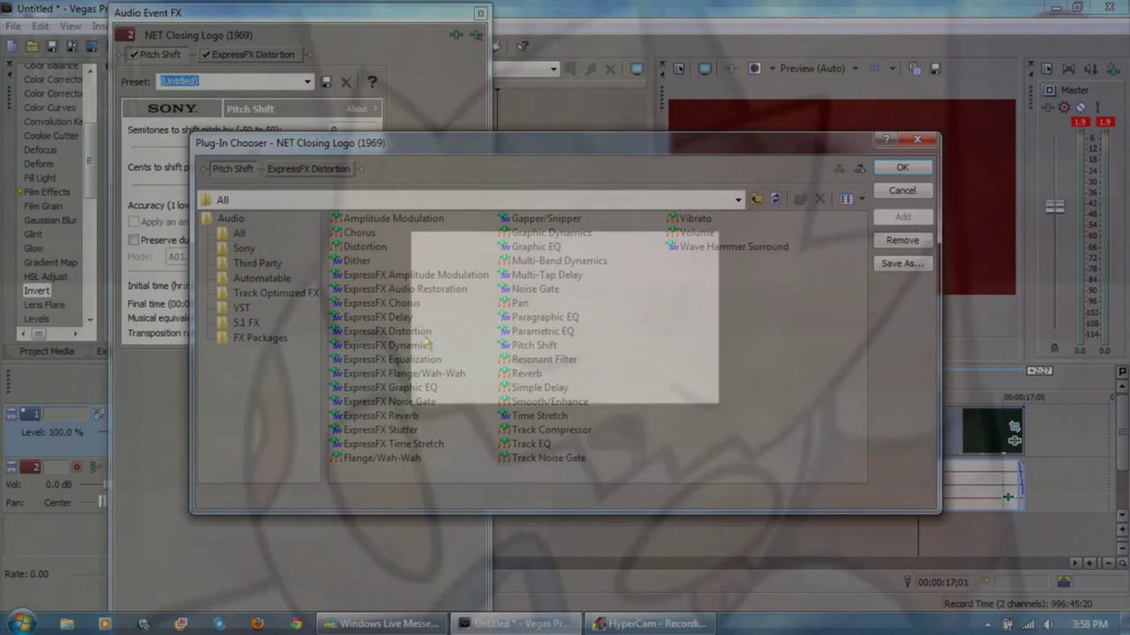
{"action": "double_click", "coordinate": [387, 331]}
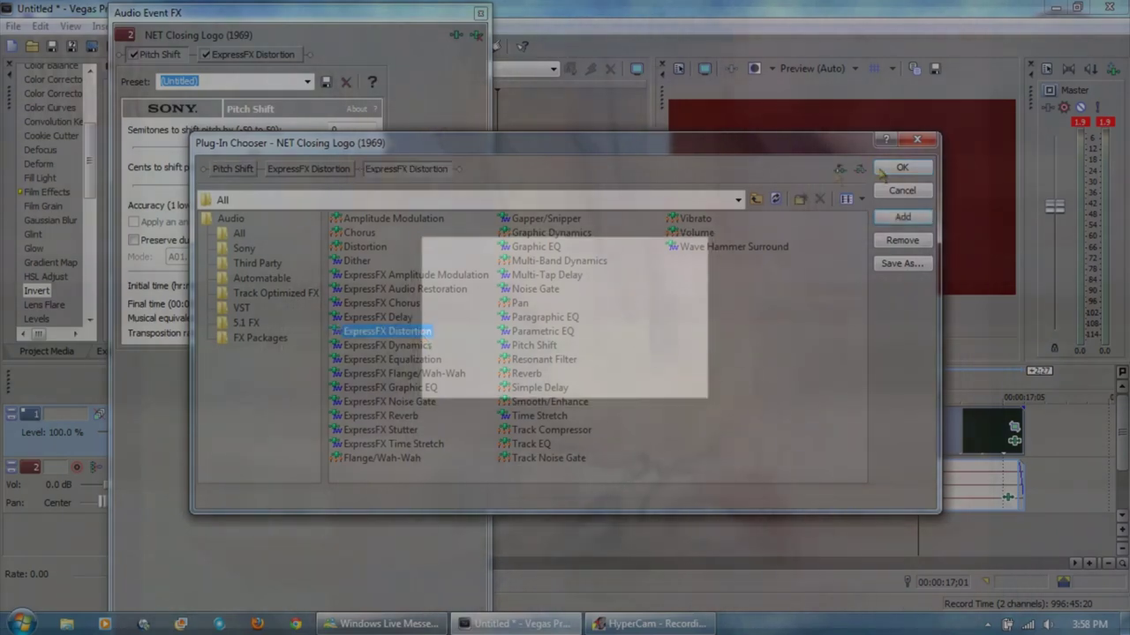
{"action": "key", "text": "Return"}
Step: Set Pitch Shift to preserve duration with mode A17. Drums, unpitched (minimum echo) and shift the pitch by -4 semitones
{"action": "left_click", "coordinate": [170, 55]}
{"action": "left_click", "coordinate": [308, 81]}
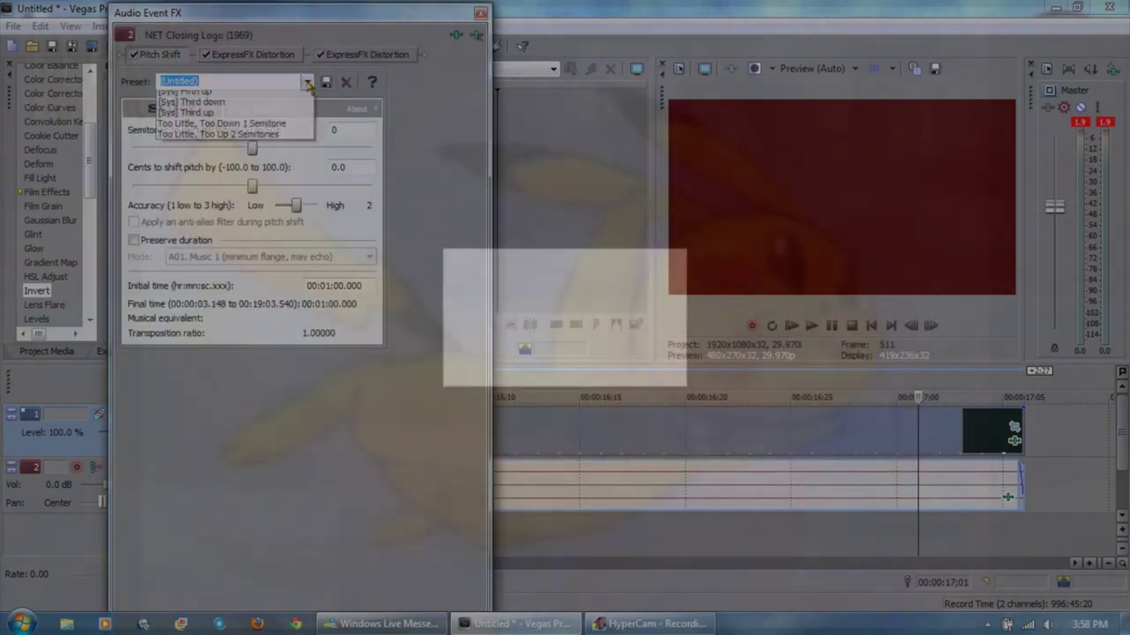
{"action": "left_click", "coordinate": [445, 109]}
{"action": "left_click", "coordinate": [143, 241]}
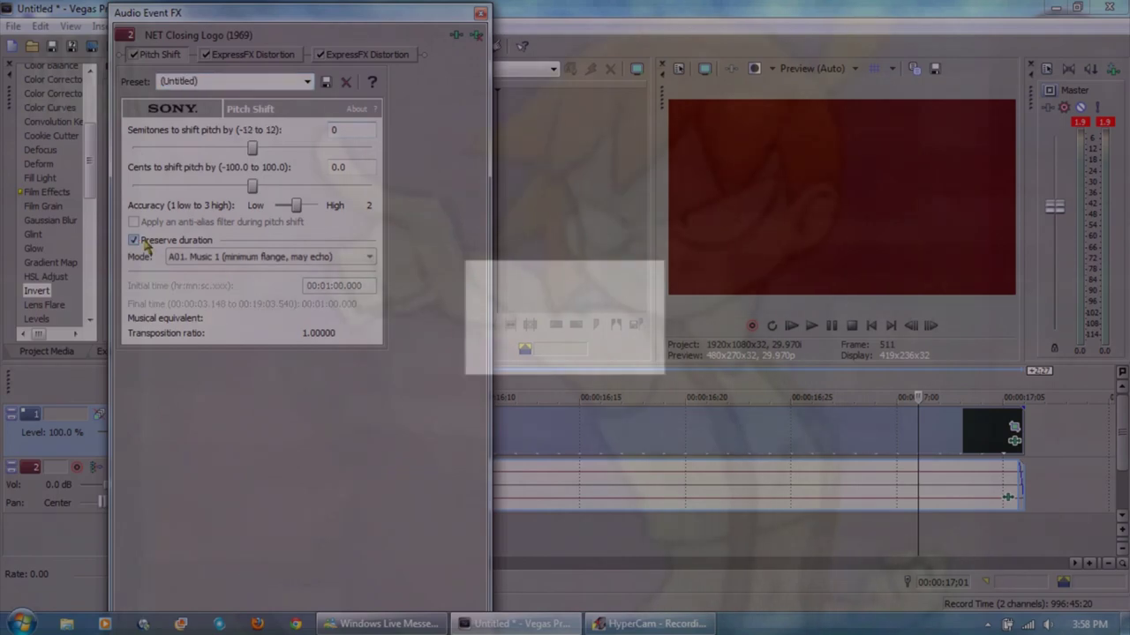
{"action": "left_click", "coordinate": [203, 256]}
{"action": "left_click", "coordinate": [256, 433]}
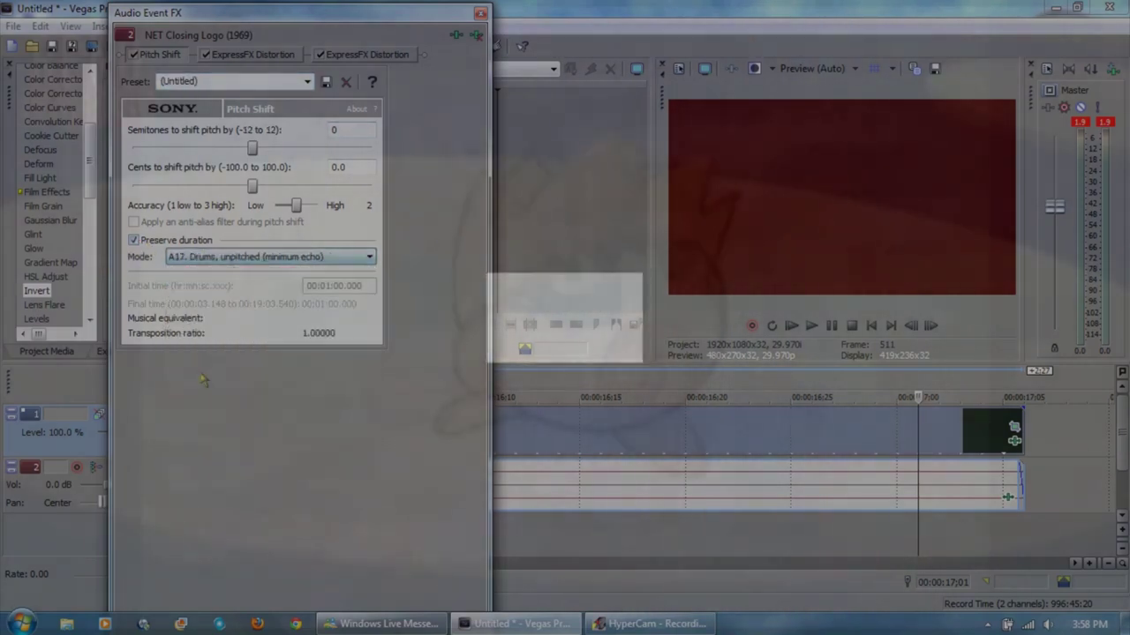
{"action": "scroll", "coordinate": [255, 156], "scroll_direction": "down", "scroll_amount": 4}
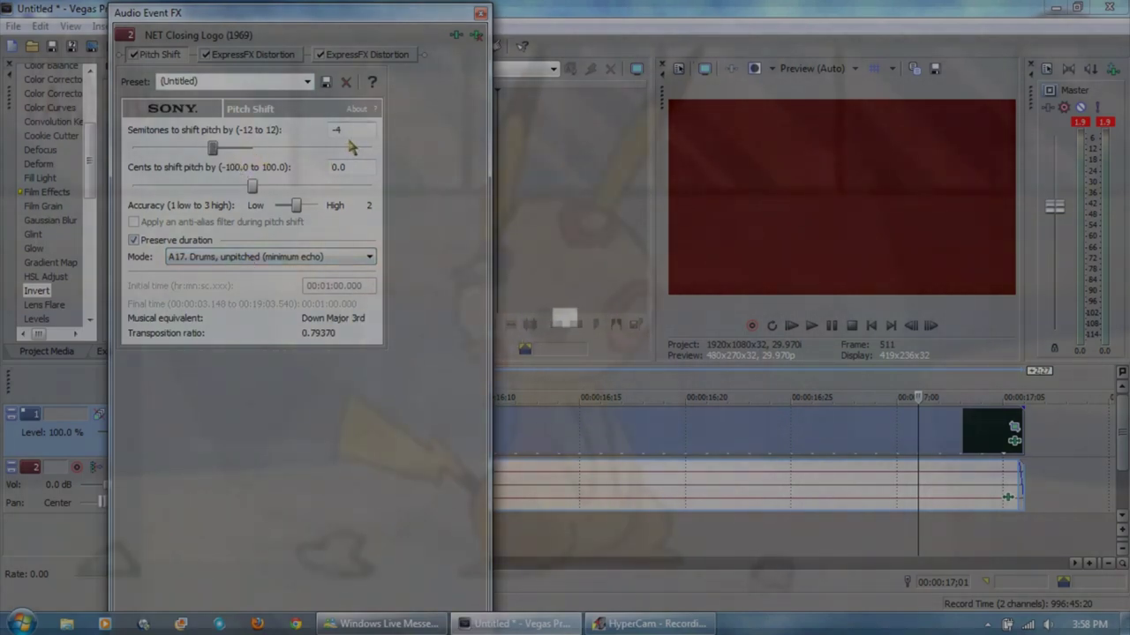
Step: Apply the [Sys] Mangle preset to ExpressFX Distortion and close the audio effect settings
{"action": "left_click", "coordinate": [256, 54]}
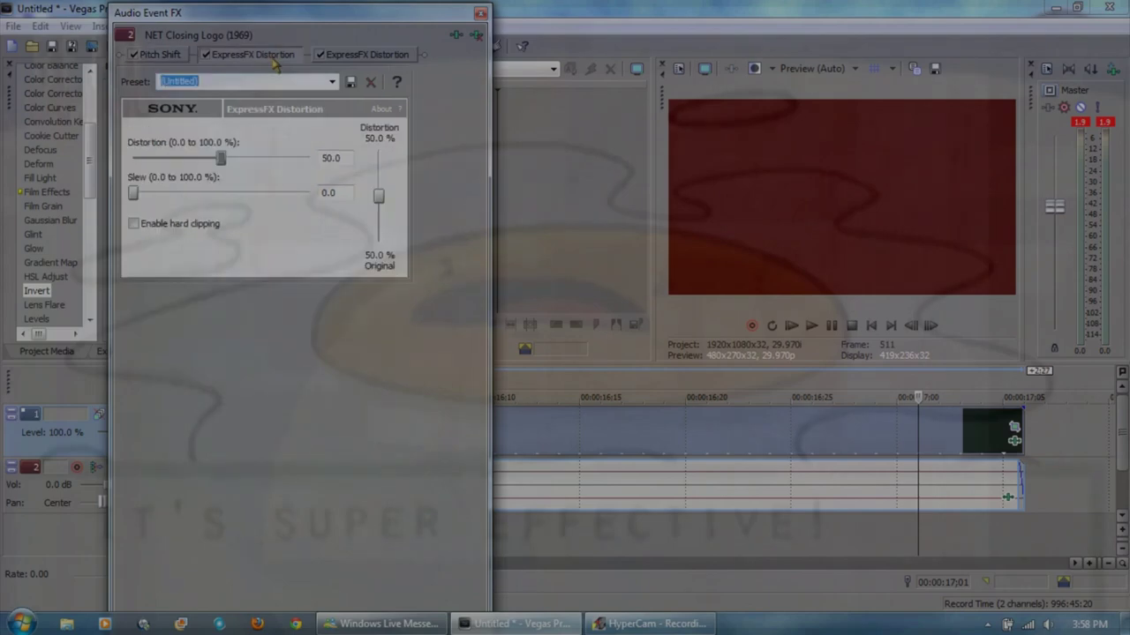
{"action": "left_click", "coordinate": [239, 82]}
{"action": "left_click", "coordinate": [255, 141]}
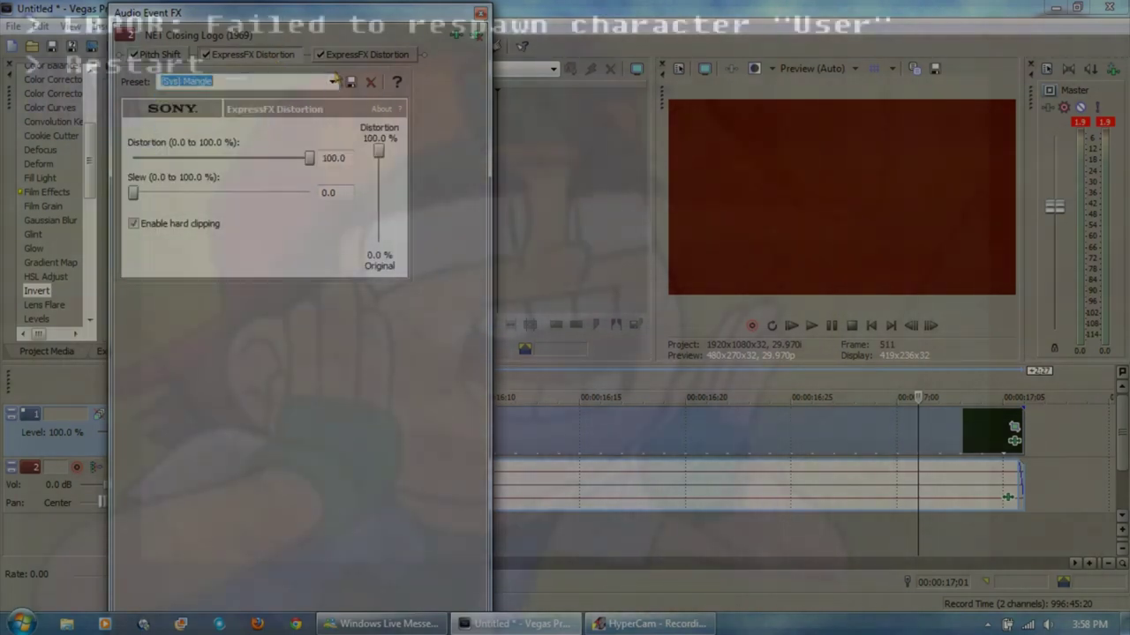
{"action": "left_click", "coordinate": [332, 82]}
{"action": "left_click", "coordinate": [243, 140]}
{"action": "left_click", "coordinate": [478, 15]}
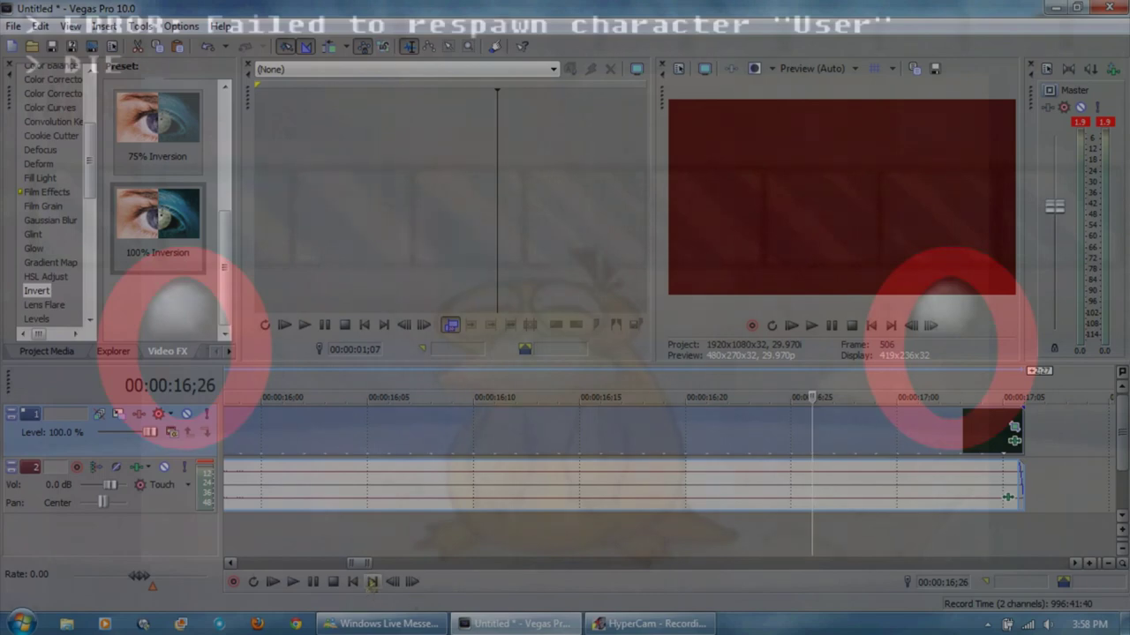
Step: Replace Channel Blend with Sony Gradient Map in the last clip's video effect chain
{"action": "left_click_drag", "start_coordinate": [362, 567], "coordinate": [347, 568]}
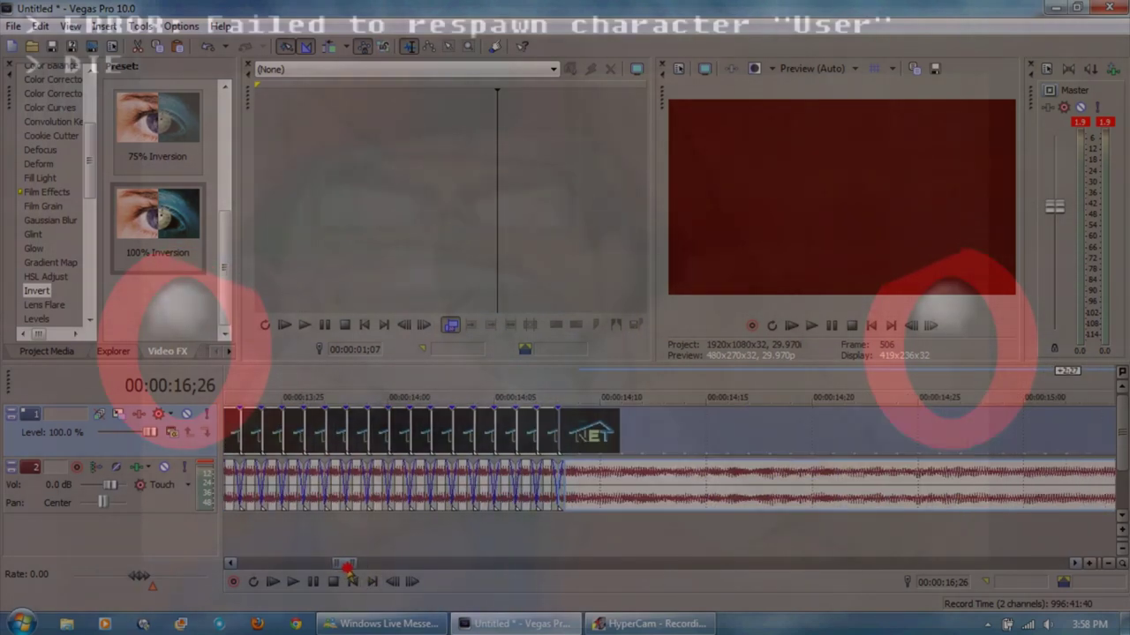
{"action": "left_click", "coordinate": [641, 397]}
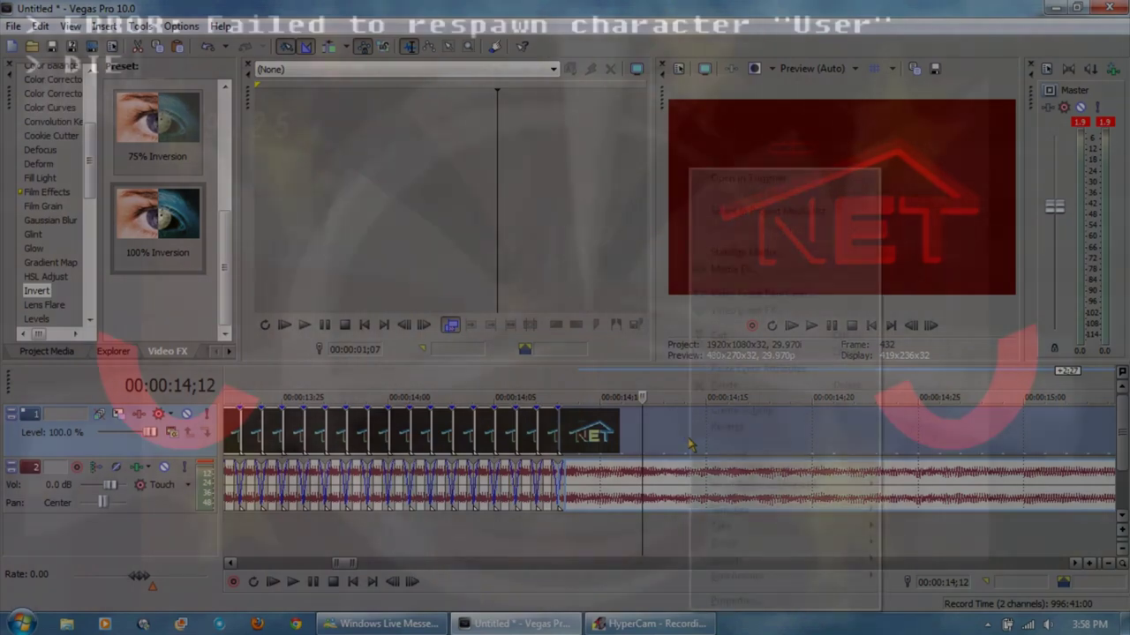
{"action": "right_click", "coordinate": [691, 446]}
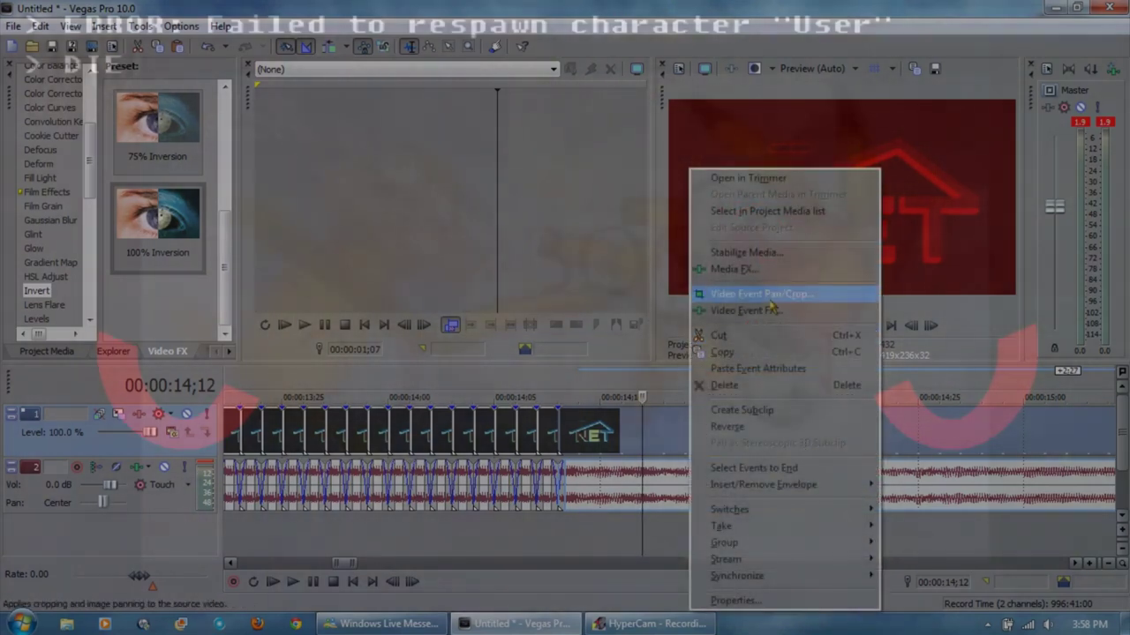
{"action": "left_click", "coordinate": [766, 313]}
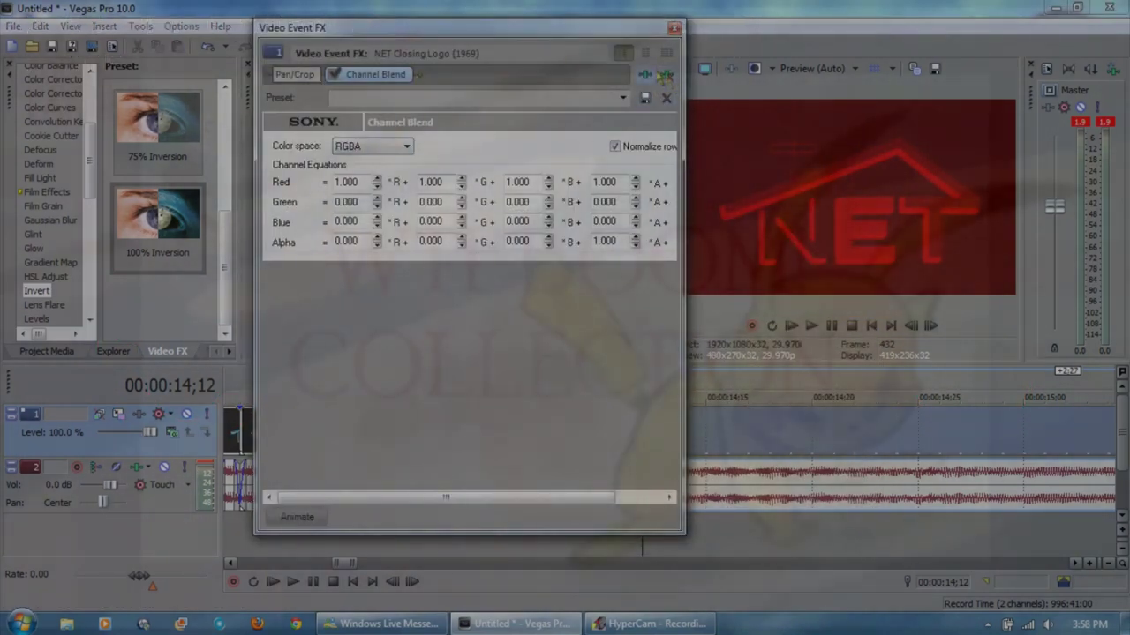
{"action": "left_click", "coordinate": [646, 75]}
{"action": "double_click", "coordinate": [606, 332]}
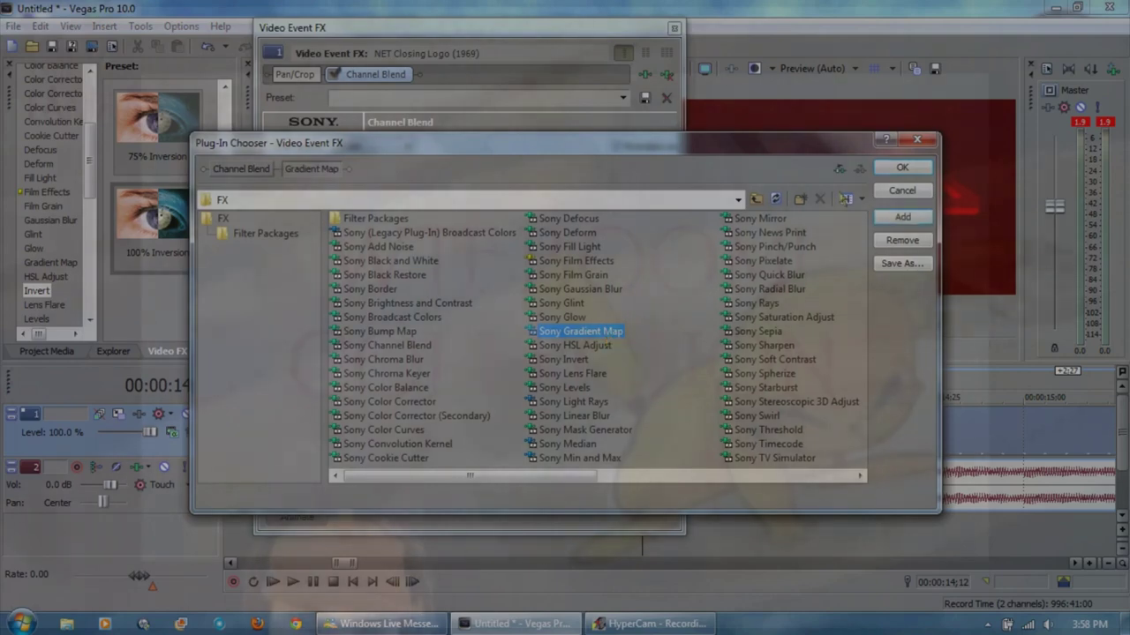
{"action": "left_click", "coordinate": [898, 167]}
{"action": "left_click", "coordinate": [378, 76]}
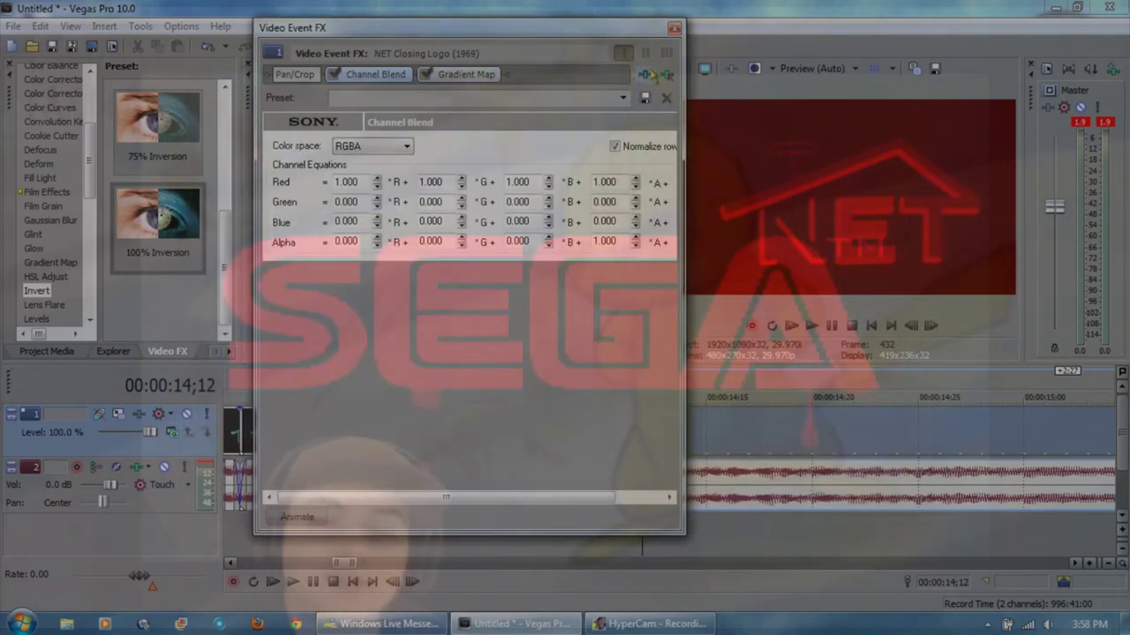
{"action": "left_click", "coordinate": [667, 76]}
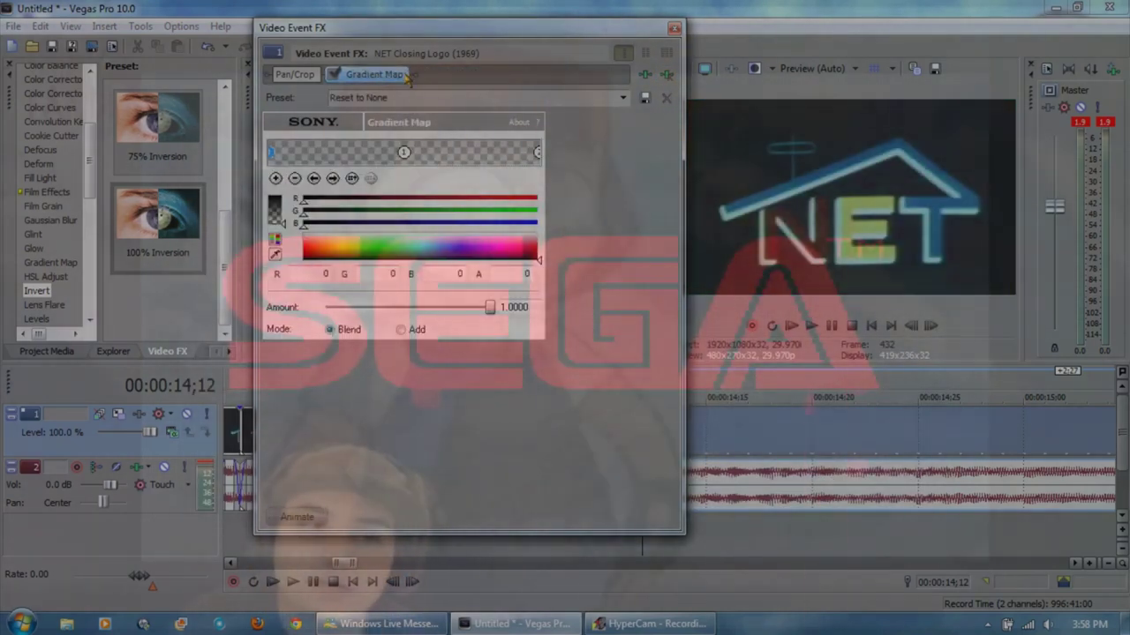
Step: Compare the Colorama and Artificial Contrast presets of Gradient Map, keep Colorama, and close the video effect settings
{"action": "left_click", "coordinate": [623, 97]}
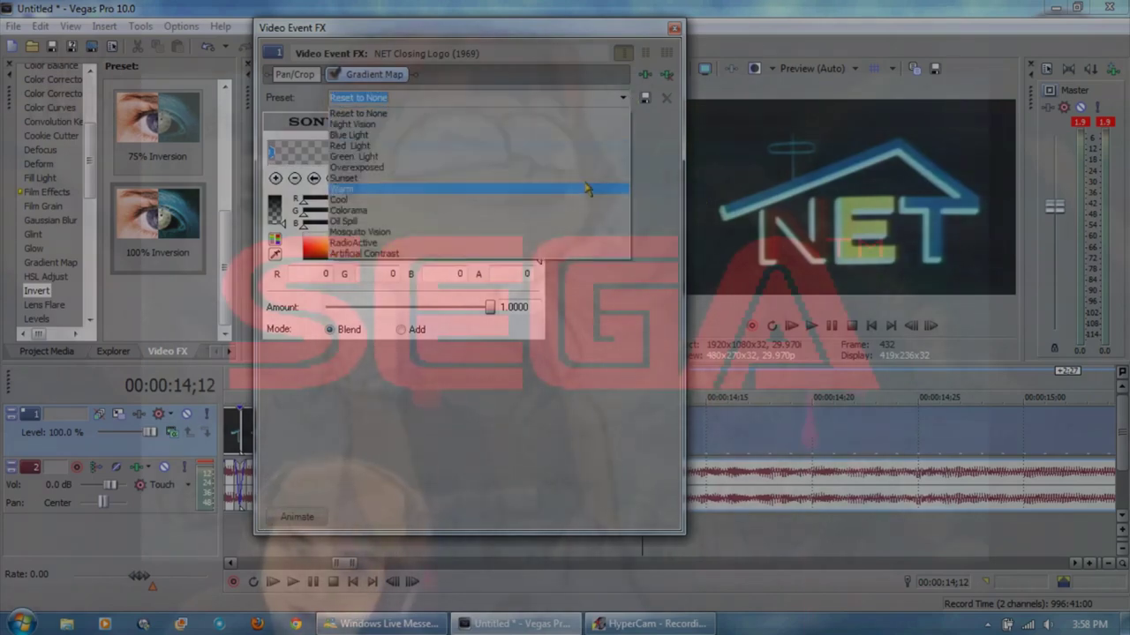
{"action": "left_click", "coordinate": [538, 220]}
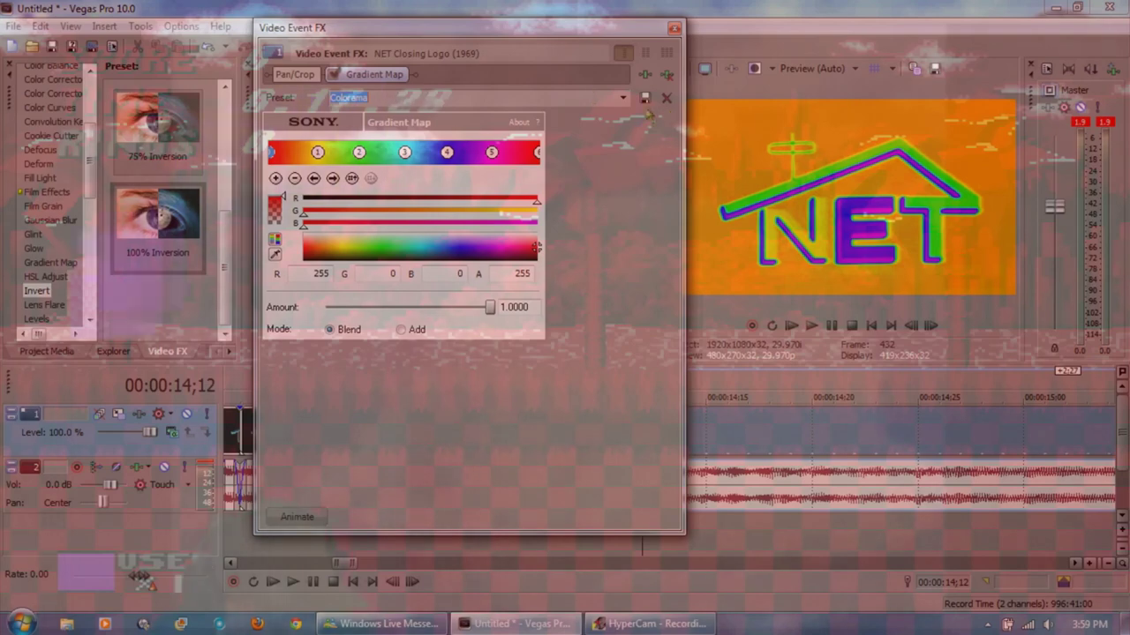
{"action": "left_click", "coordinate": [624, 98]}
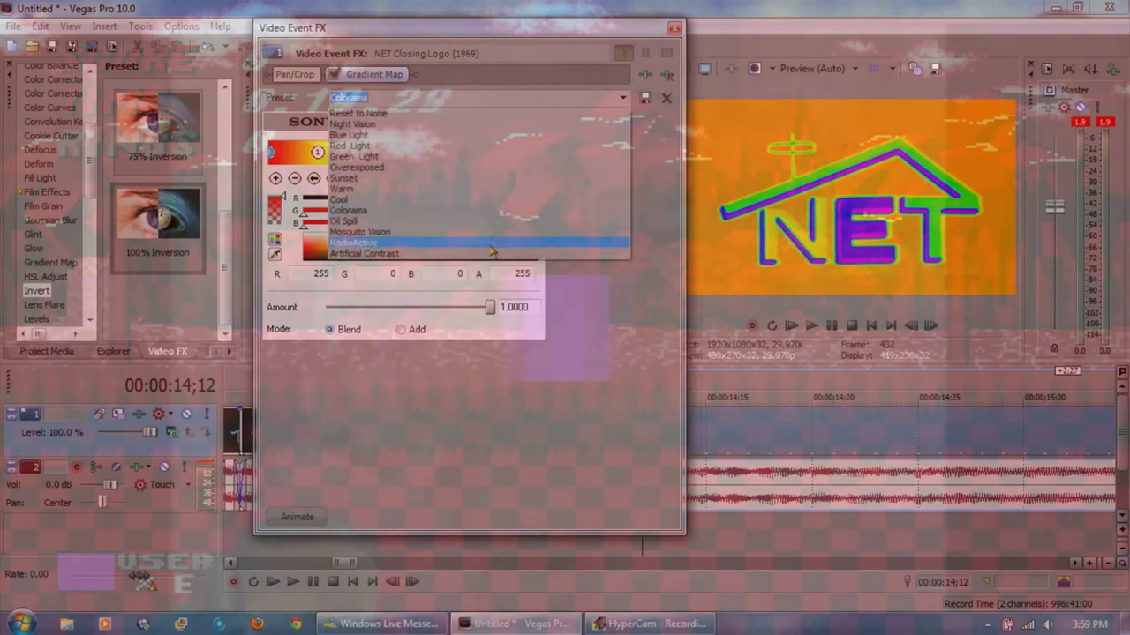
{"action": "left_click", "coordinate": [492, 253]}
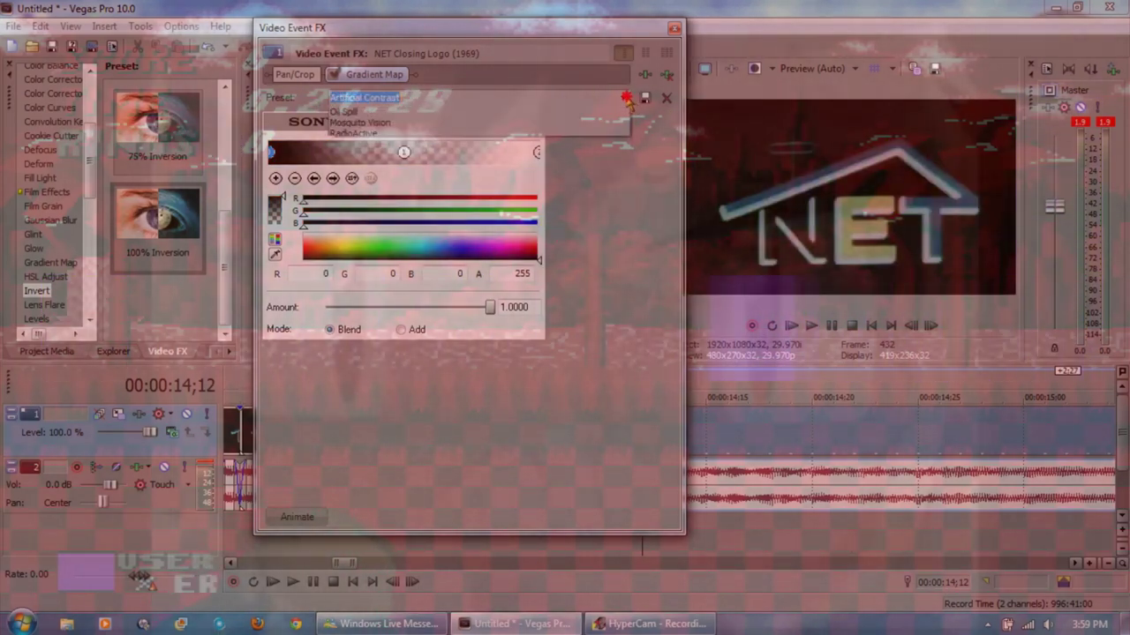
{"action": "left_click", "coordinate": [495, 212]}
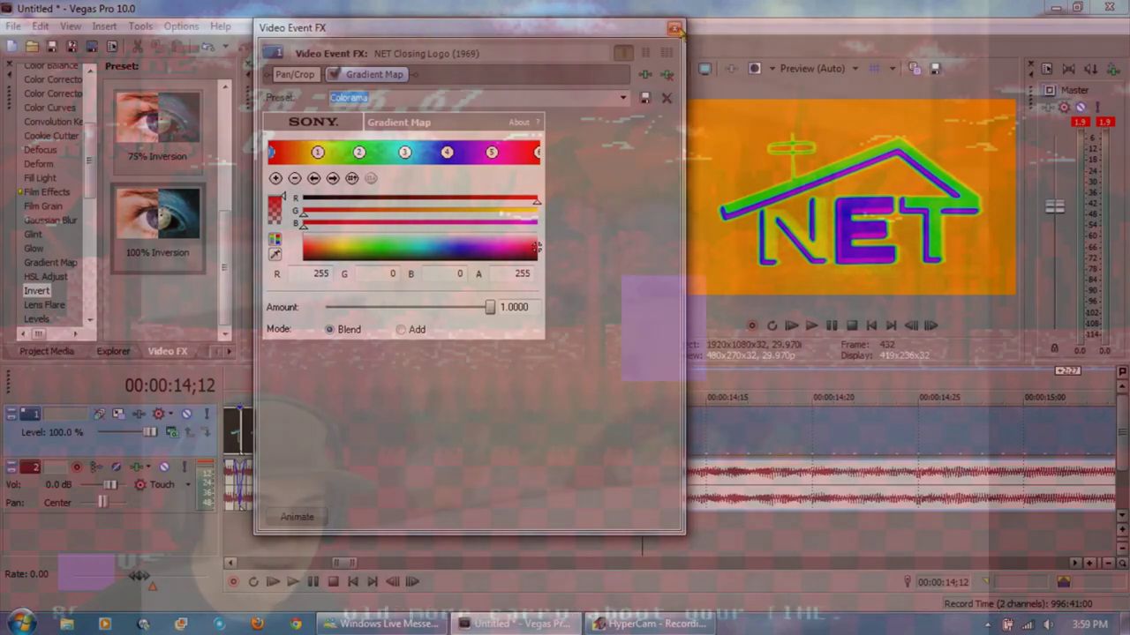
{"action": "left_click", "coordinate": [674, 28]}
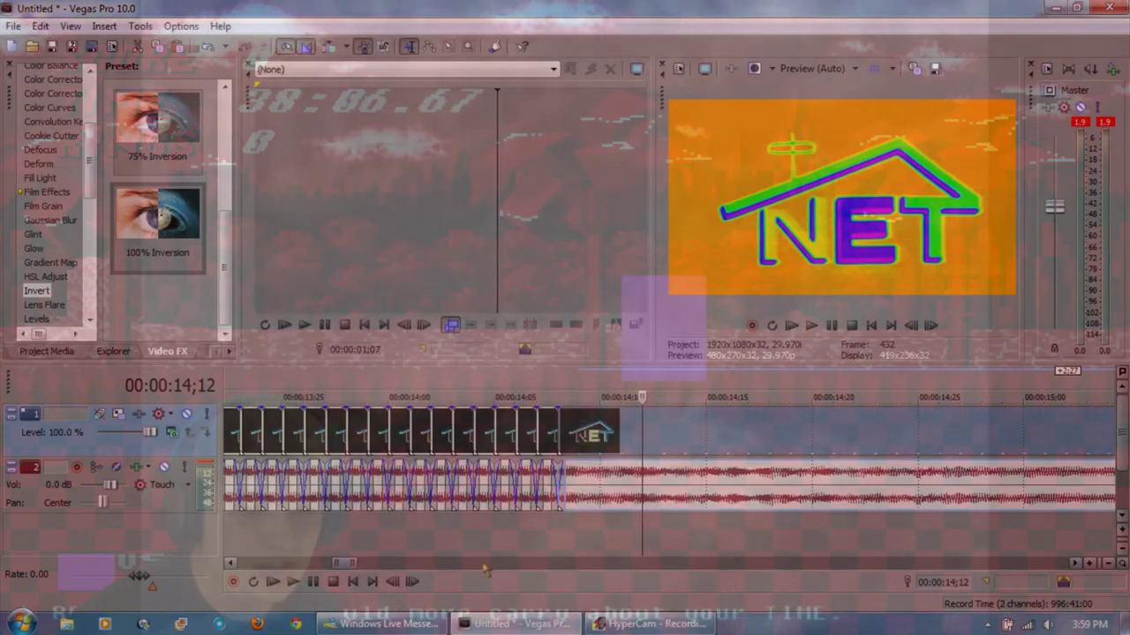
Step: Play back the last clip from 00:00:14;08 and return to its start
{"action": "left_click_drag", "start_coordinate": [360, 565], "coordinate": [383, 565]}
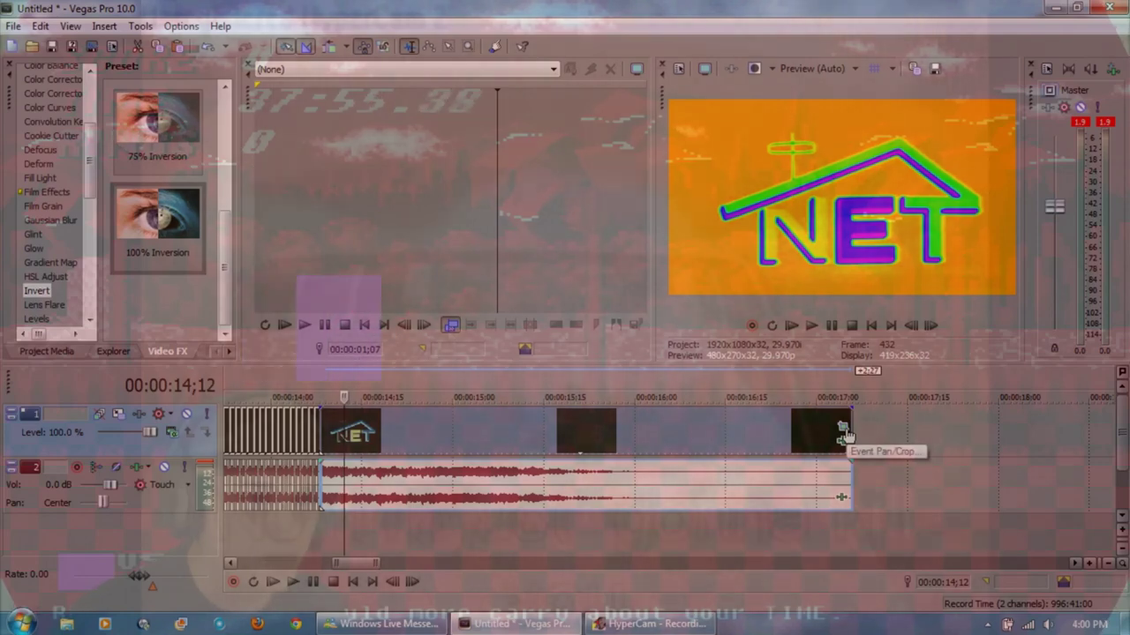
{"action": "left_click", "coordinate": [320, 385]}
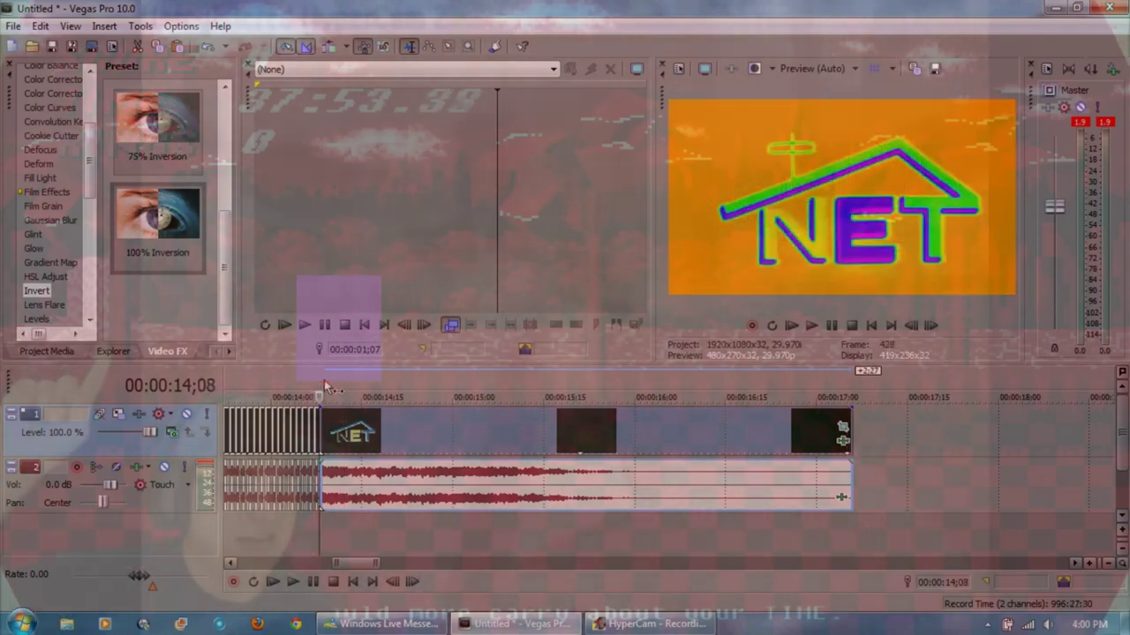
{"action": "key", "text": "space"}
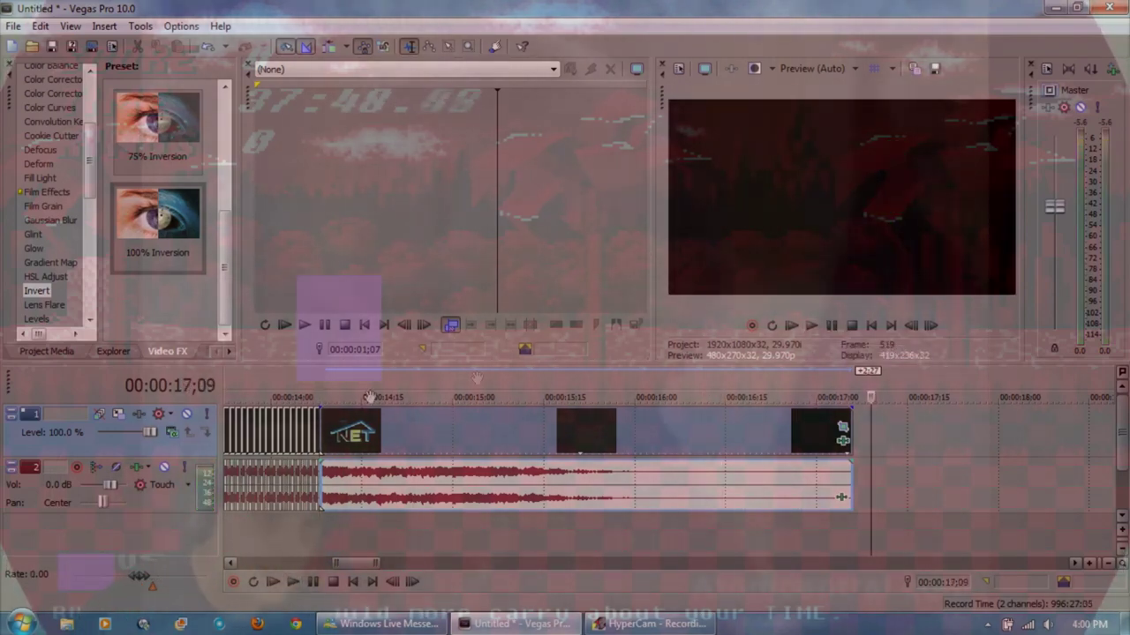
{"action": "left_click", "coordinate": [321, 397]}
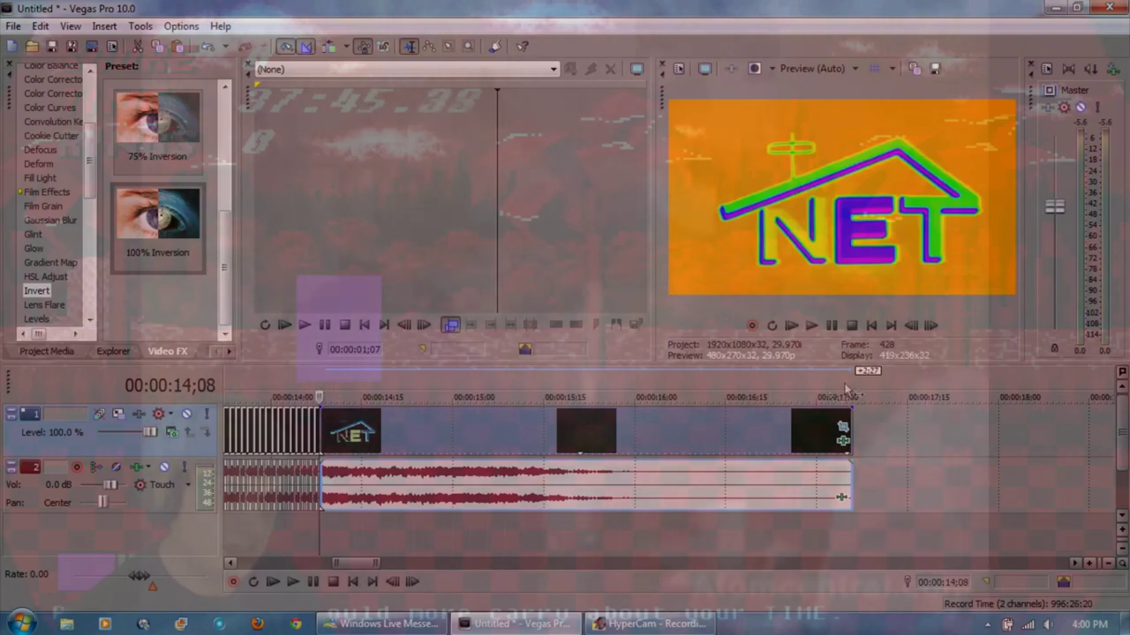
Step: Open the Event Pan/Crop settings of the last clip
{"action": "left_click", "coordinate": [854, 383]}
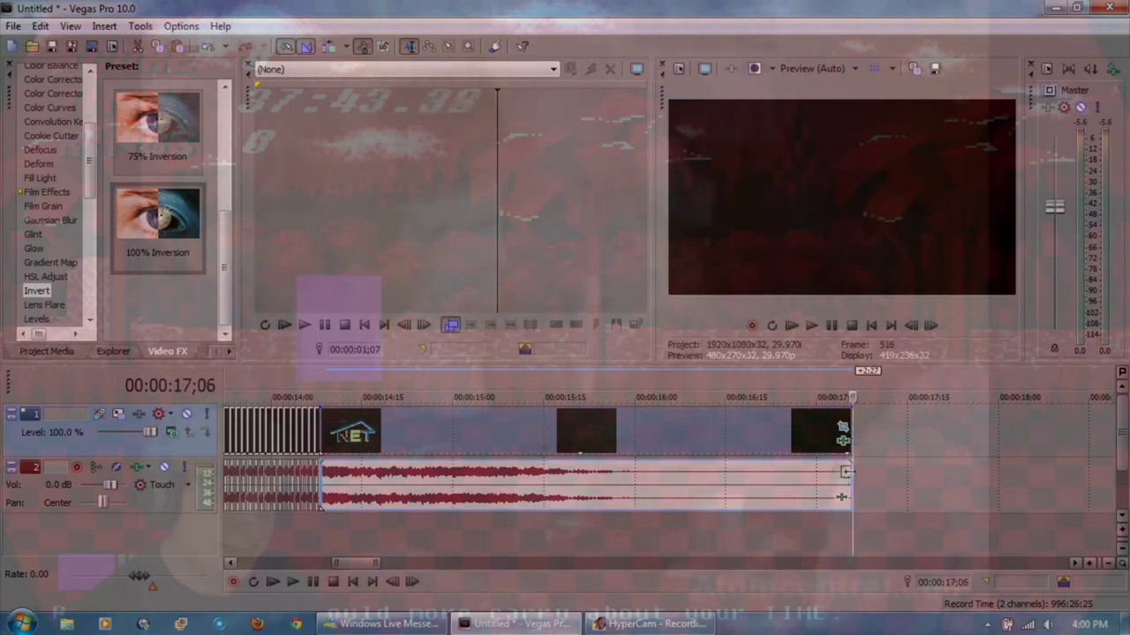
{"action": "left_click", "coordinate": [842, 430]}
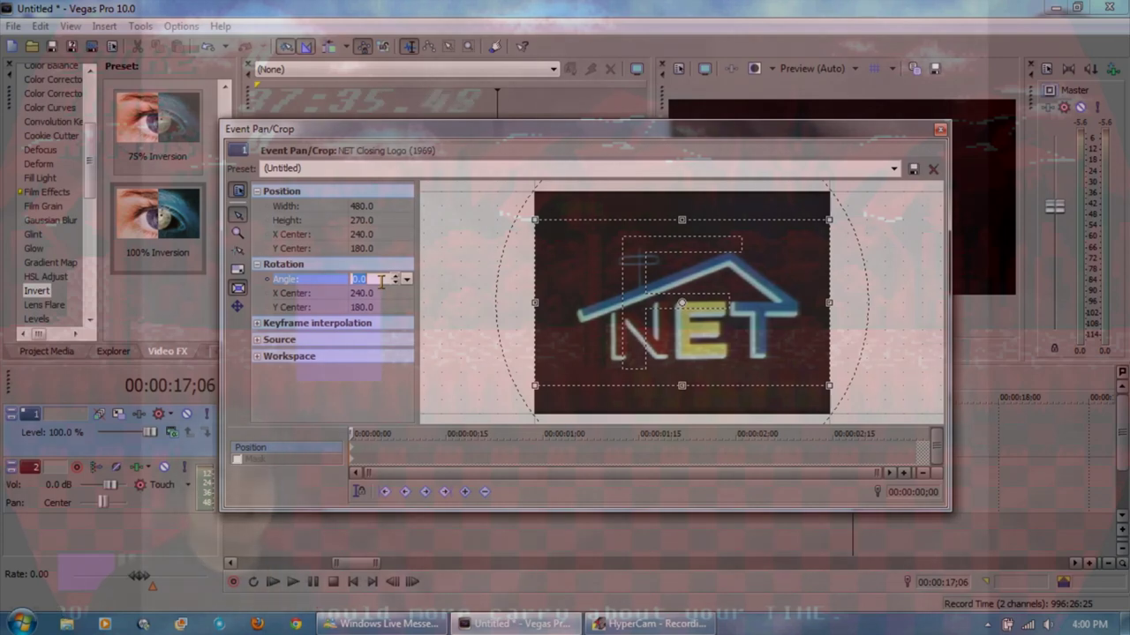
{"action": "type", "text": "80"}
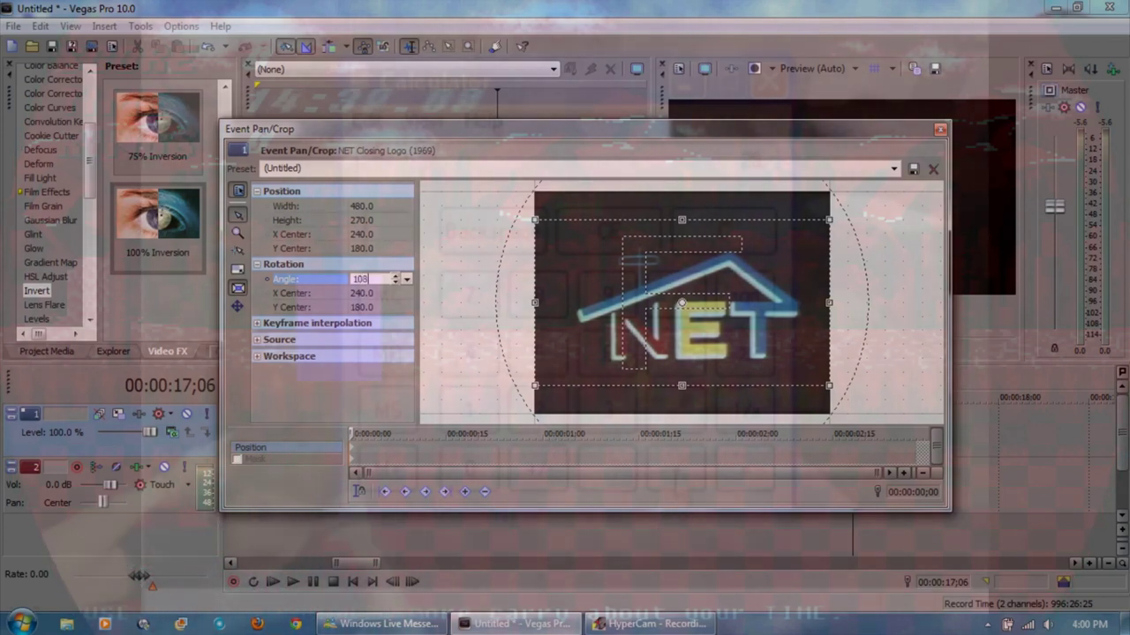
{"action": "type", "text": "80"}
{"action": "key", "text": "Tab"}
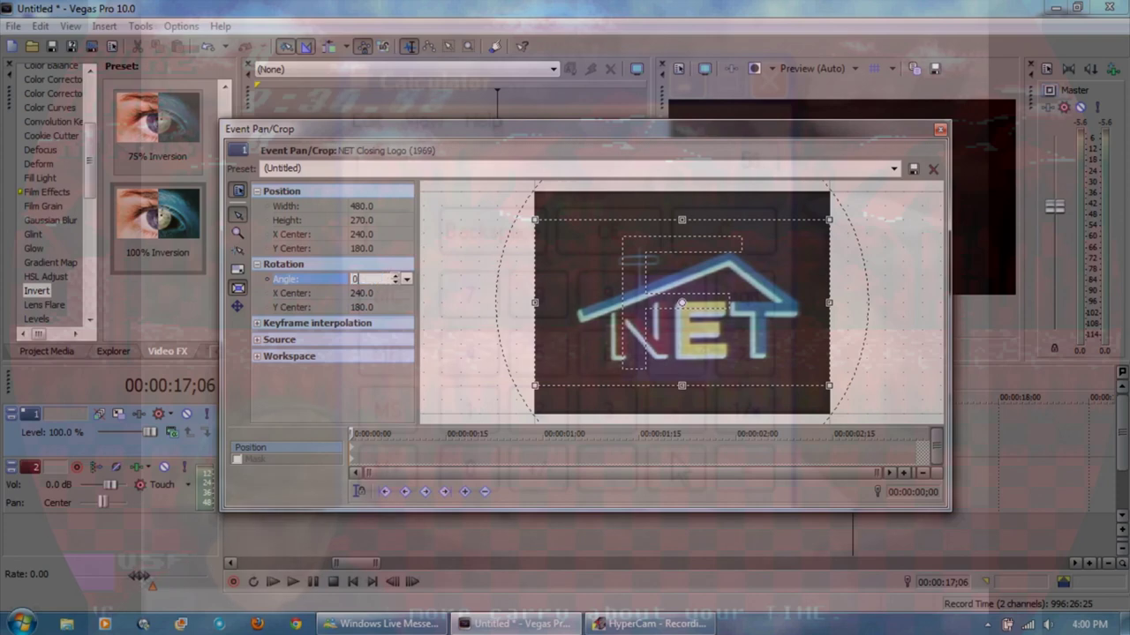
{"action": "type", "text": "0"}
{"action": "key", "text": "Tab"}
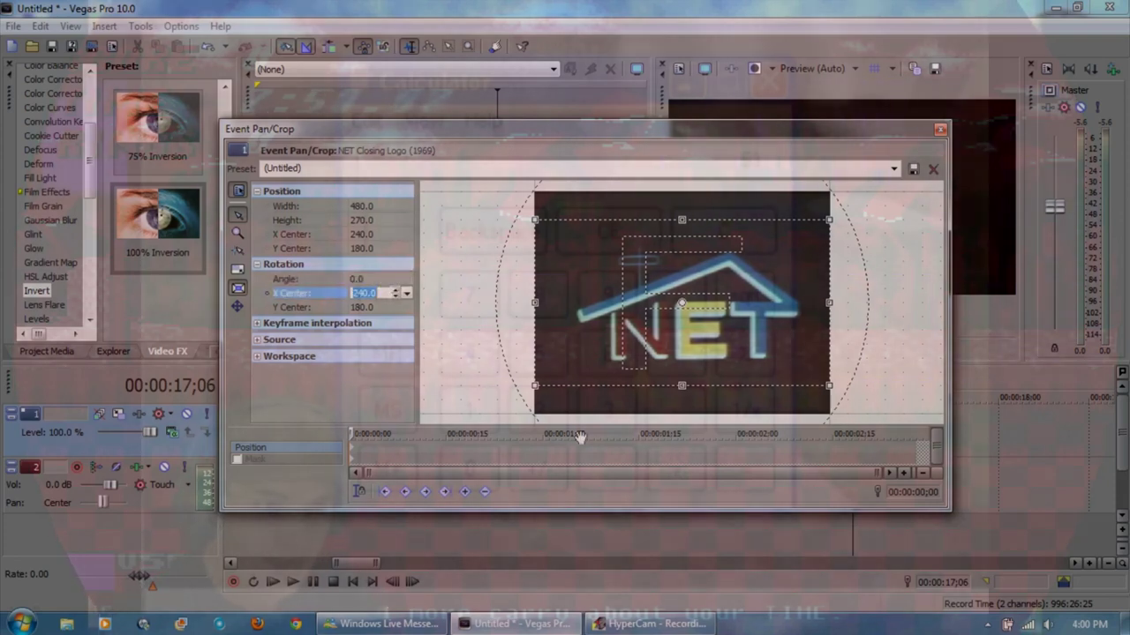
Step: At 00:00:02;28 in the pan/crop timeline, set width and height to 0 and rotation angle to 1080, then return the playhead to 00:00:14;08
{"action": "left_click", "coordinate": [917, 437]}
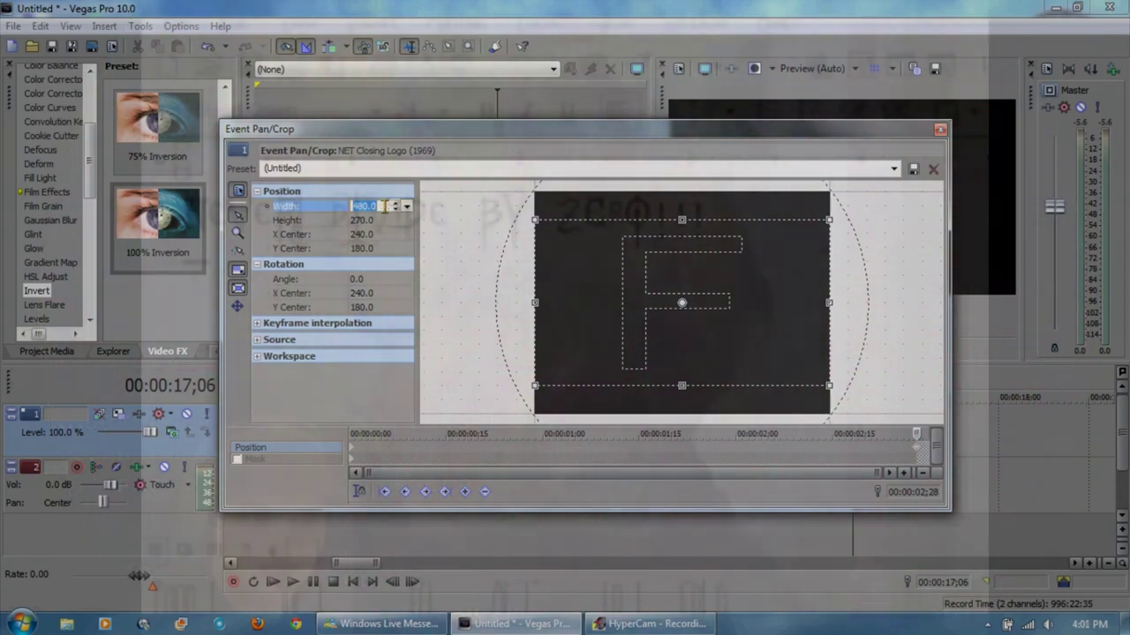
{"action": "left_click", "coordinate": [373, 279]}
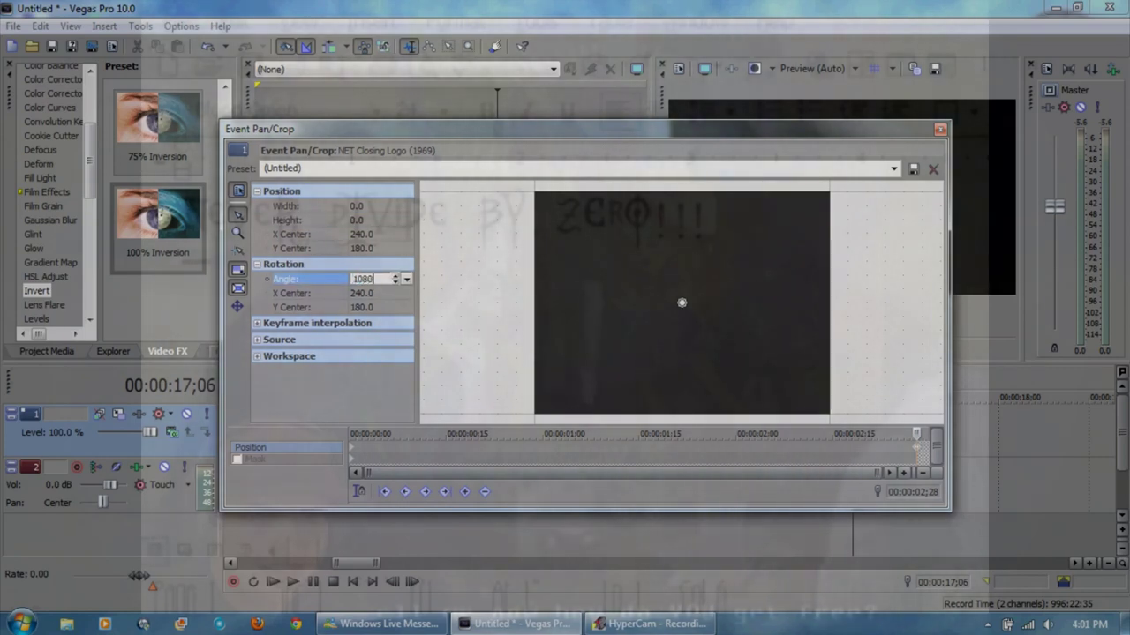
{"action": "key", "text": "Tab"}
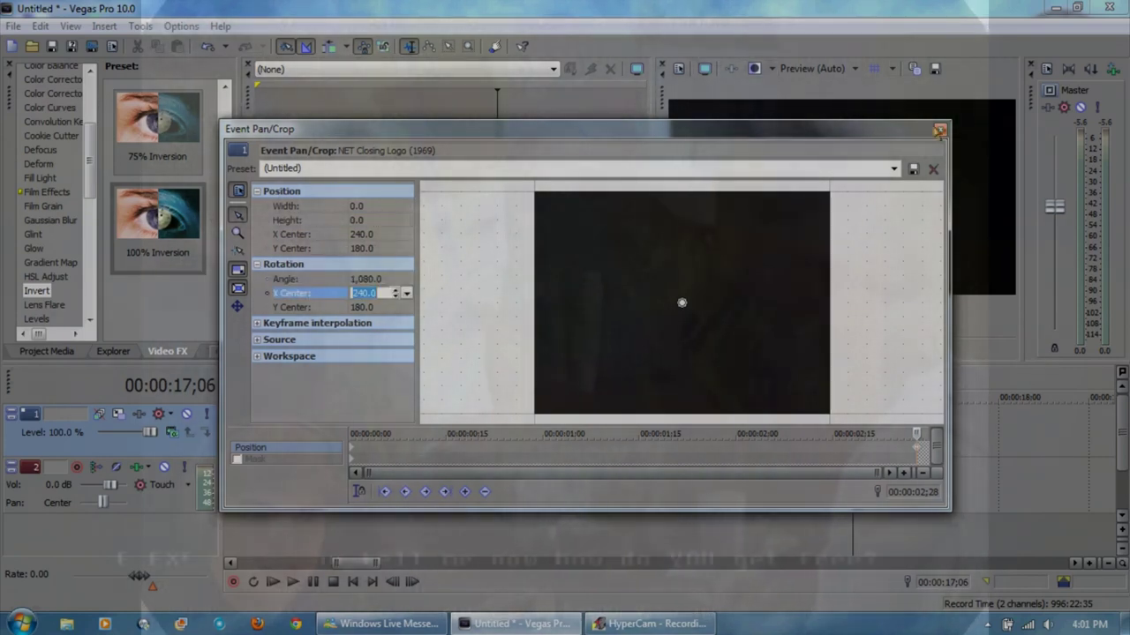
{"action": "left_click", "coordinate": [939, 130]}
{"action": "left_click", "coordinate": [321, 385]}
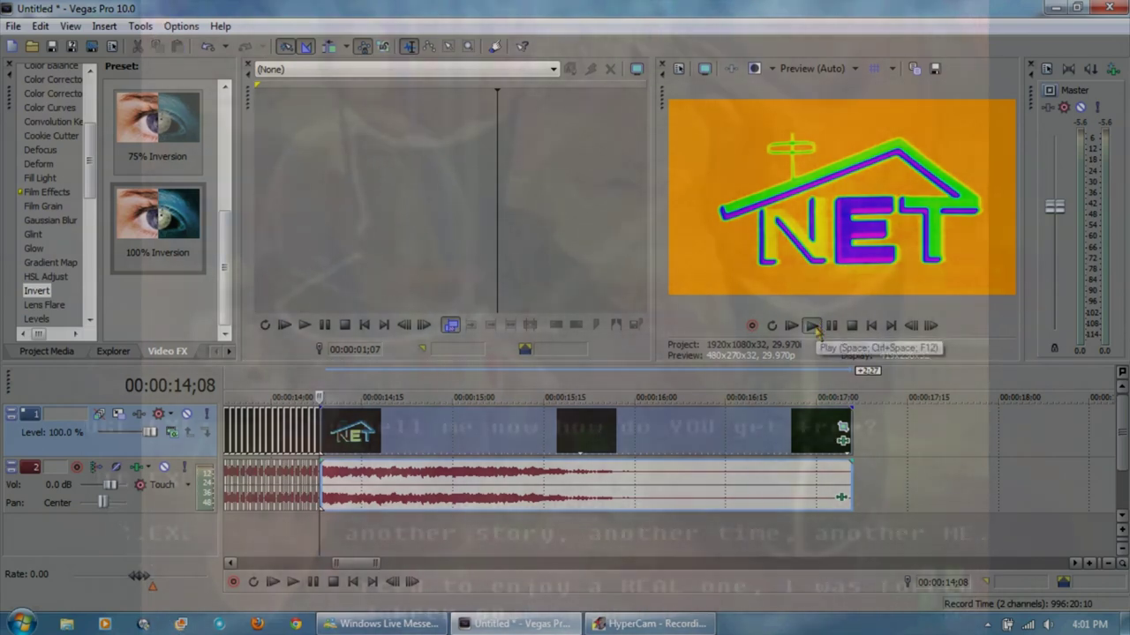
Step: Play back the last clip, set its final pan/crop rotation angle to 720, and return the playhead to 00:00:14;08
{"action": "left_click", "coordinate": [813, 326]}
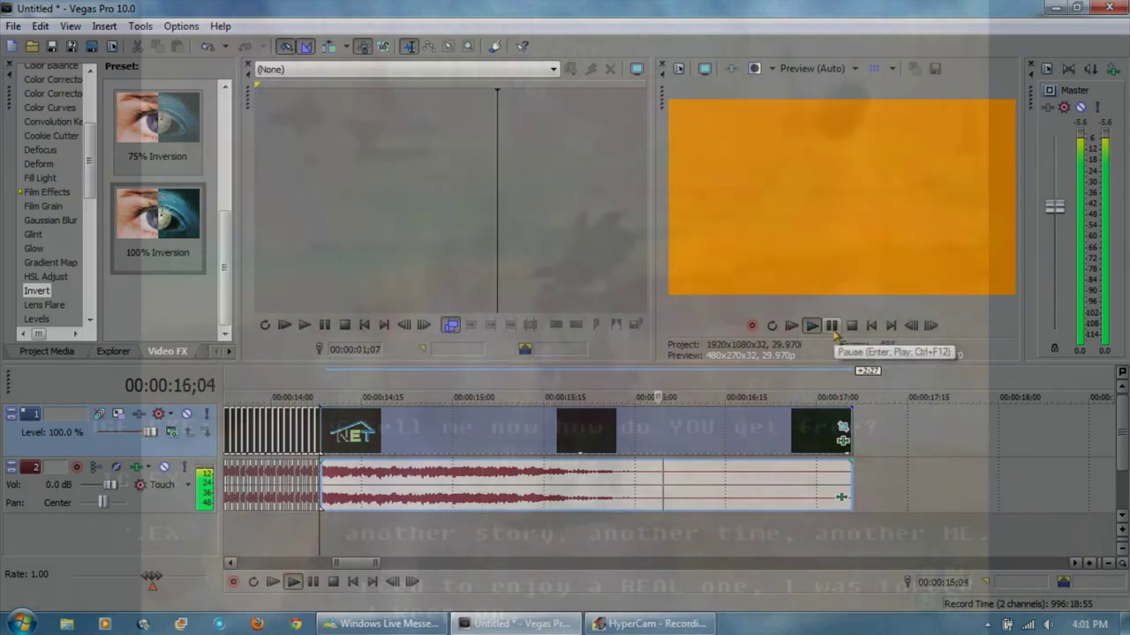
{"action": "left_click", "coordinate": [832, 326]}
{"action": "left_click", "coordinate": [842, 427]}
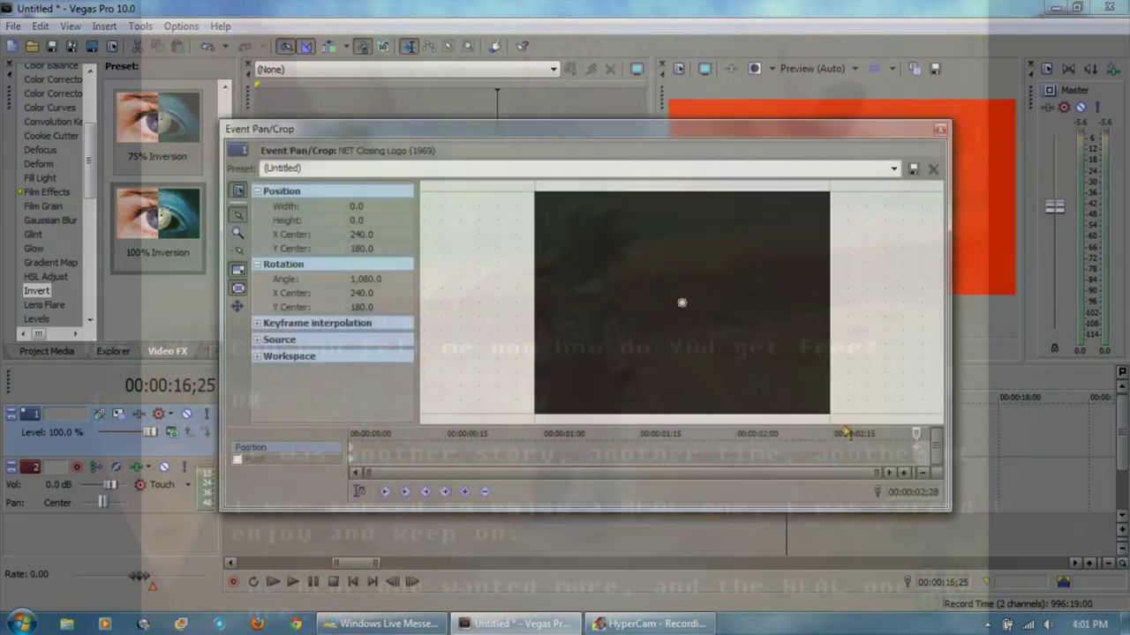
{"action": "left_click", "coordinate": [375, 279]}
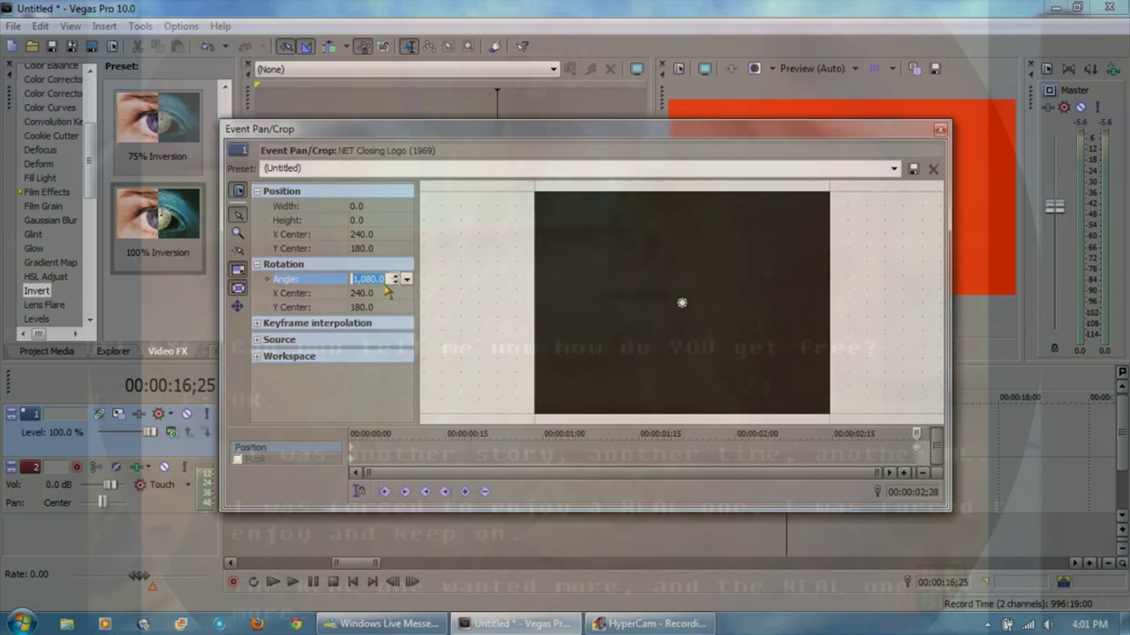
{"action": "type", "text": "720"}
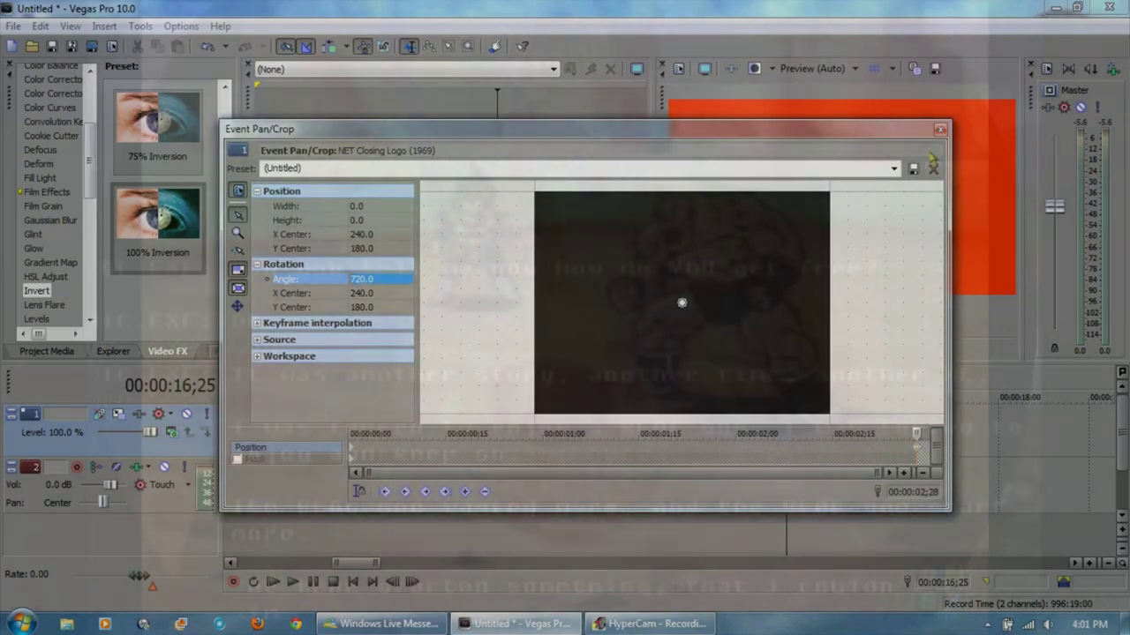
{"action": "left_click", "coordinate": [939, 130]}
{"action": "left_click", "coordinate": [327, 378]}
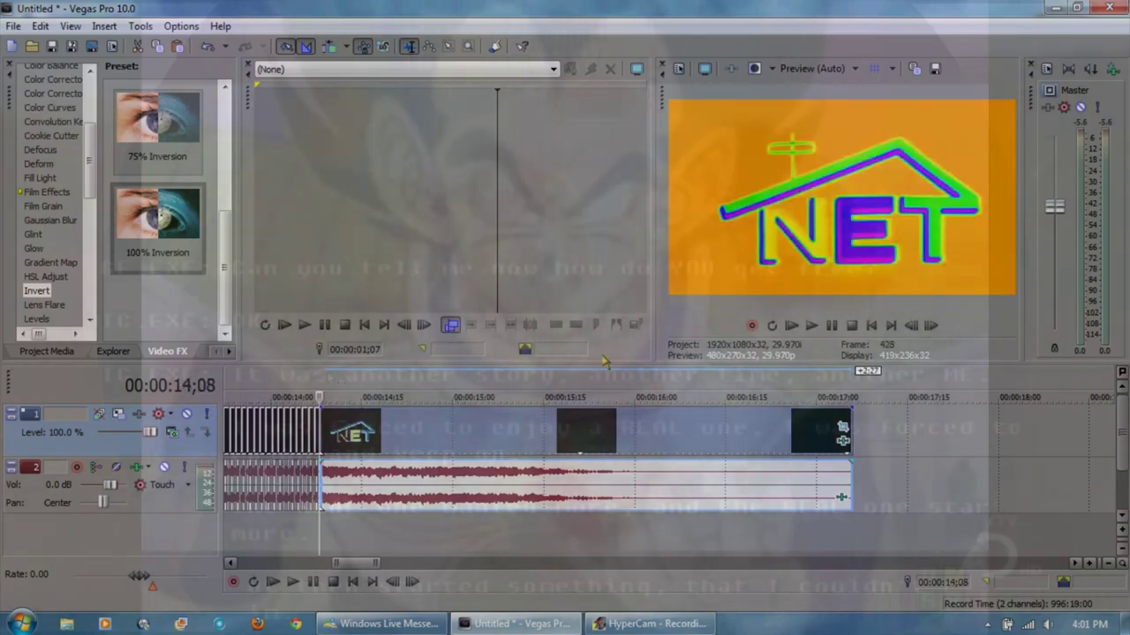
Step: Preview the spinning zoom from 00:00:14;08, return there, and set the last clip's pan/crop rotation angle to 360
{"action": "left_click", "coordinate": [811, 325]}
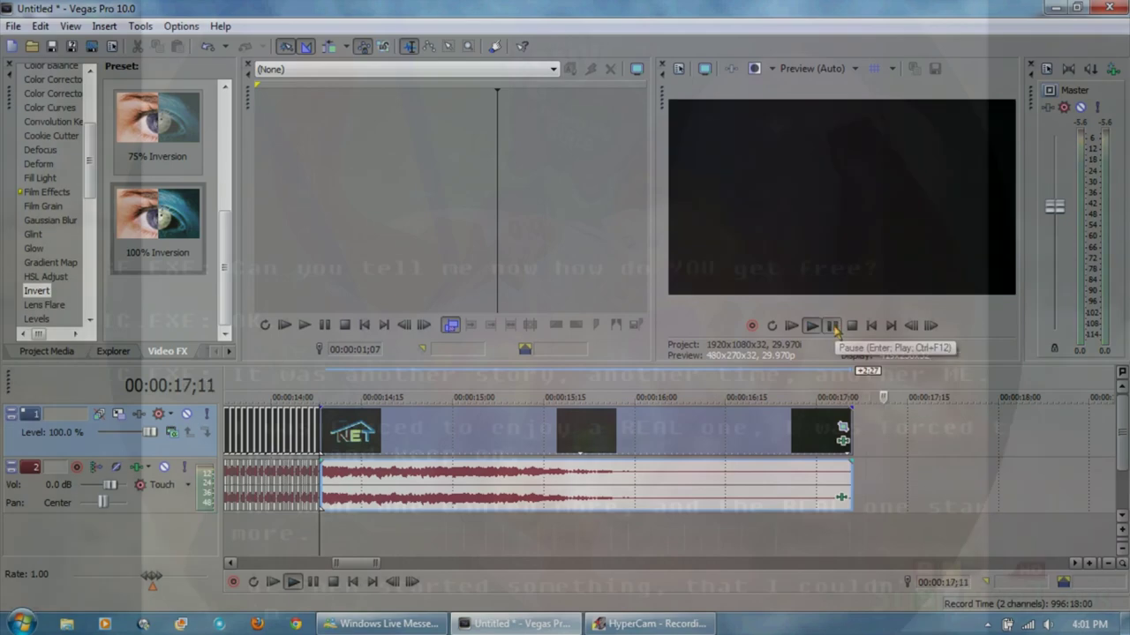
{"action": "left_click", "coordinate": [319, 388]}
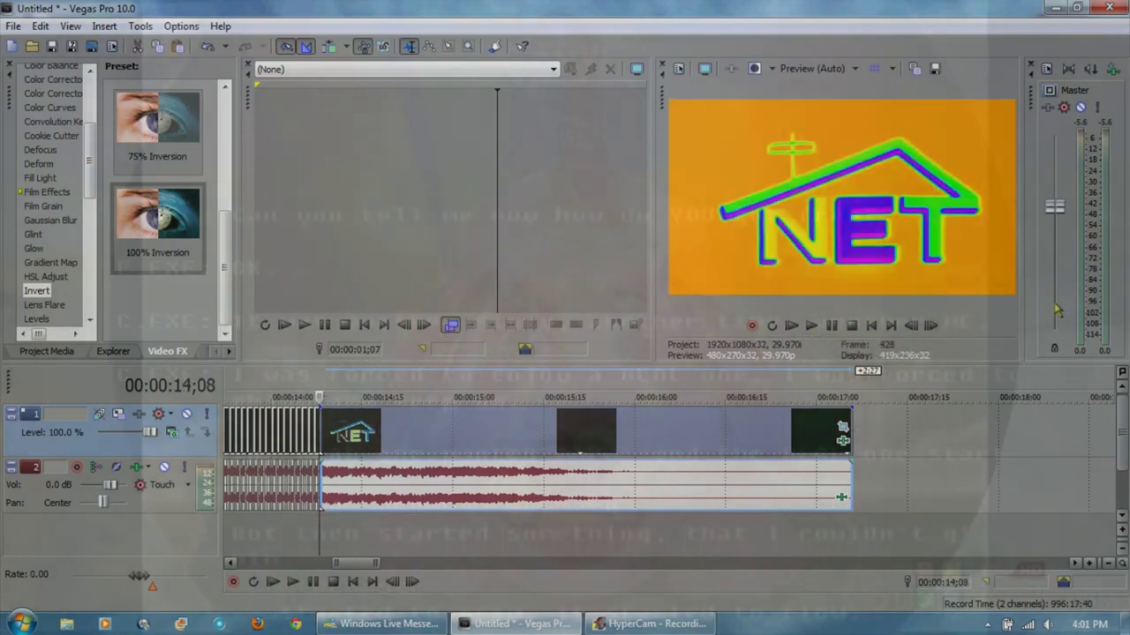
{"action": "left_click", "coordinate": [843, 430]}
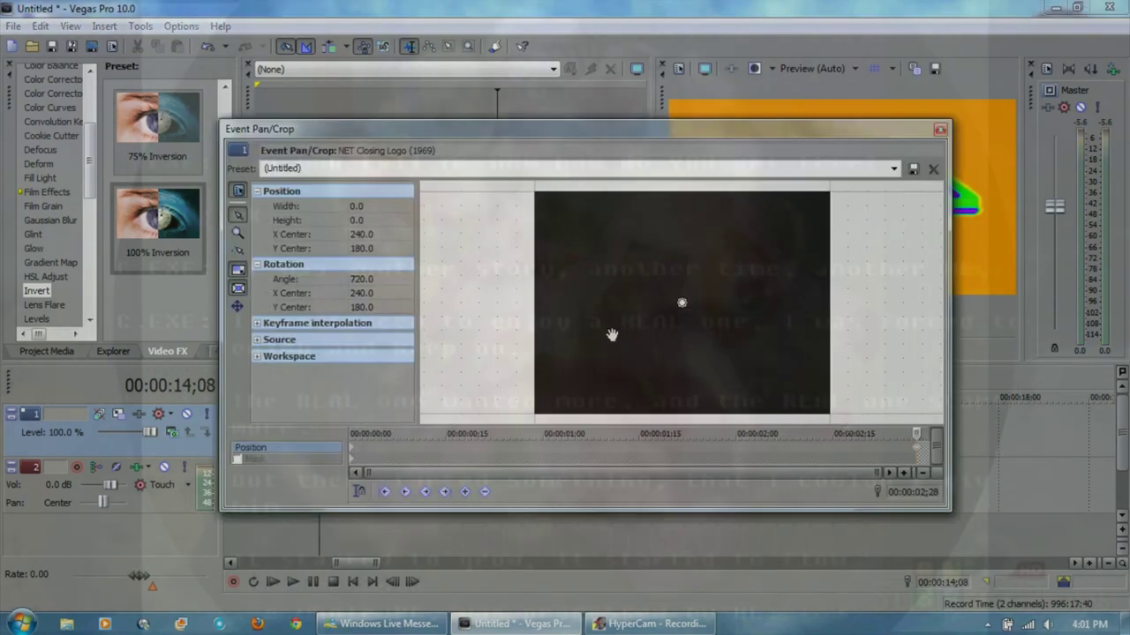
{"action": "left_click", "coordinate": [364, 279]}
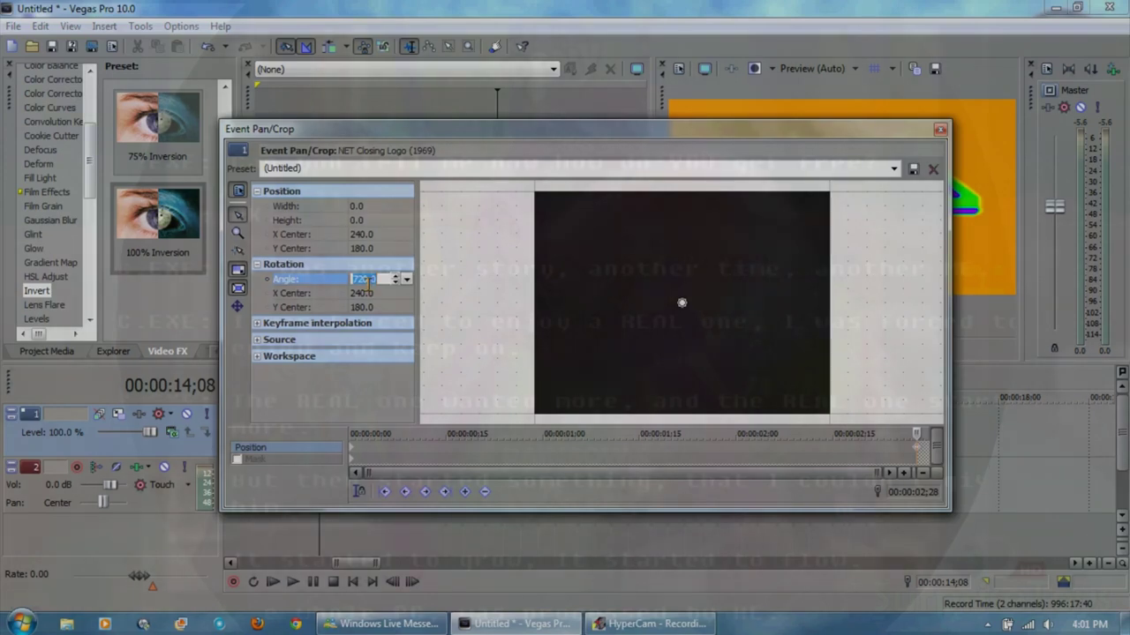
{"action": "type", "text": "360"}
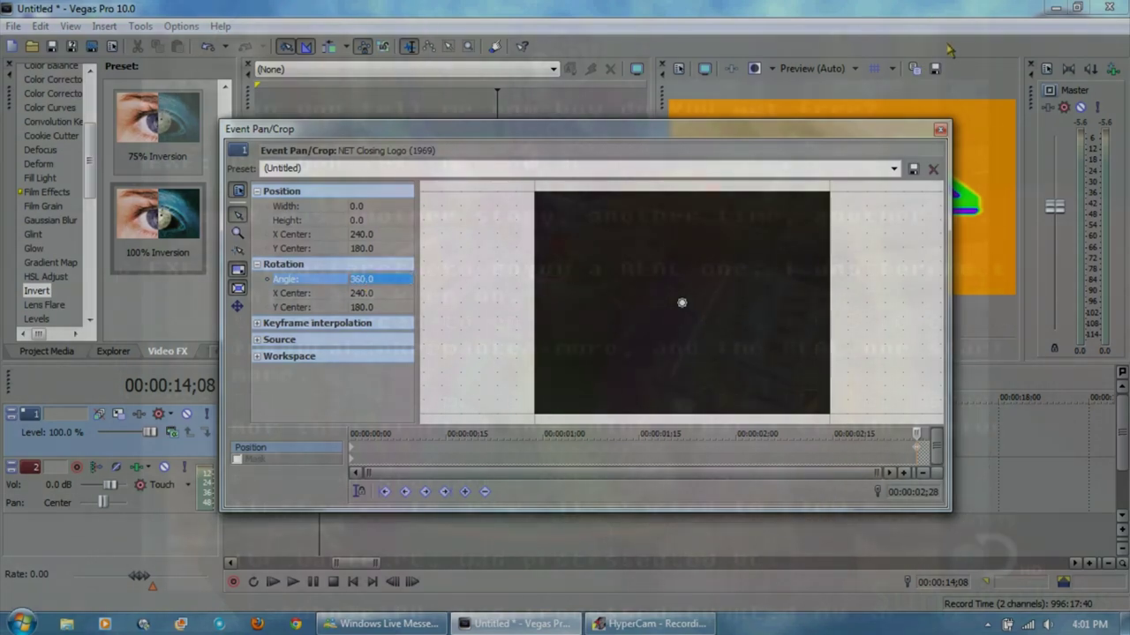
{"action": "left_click", "coordinate": [941, 129]}
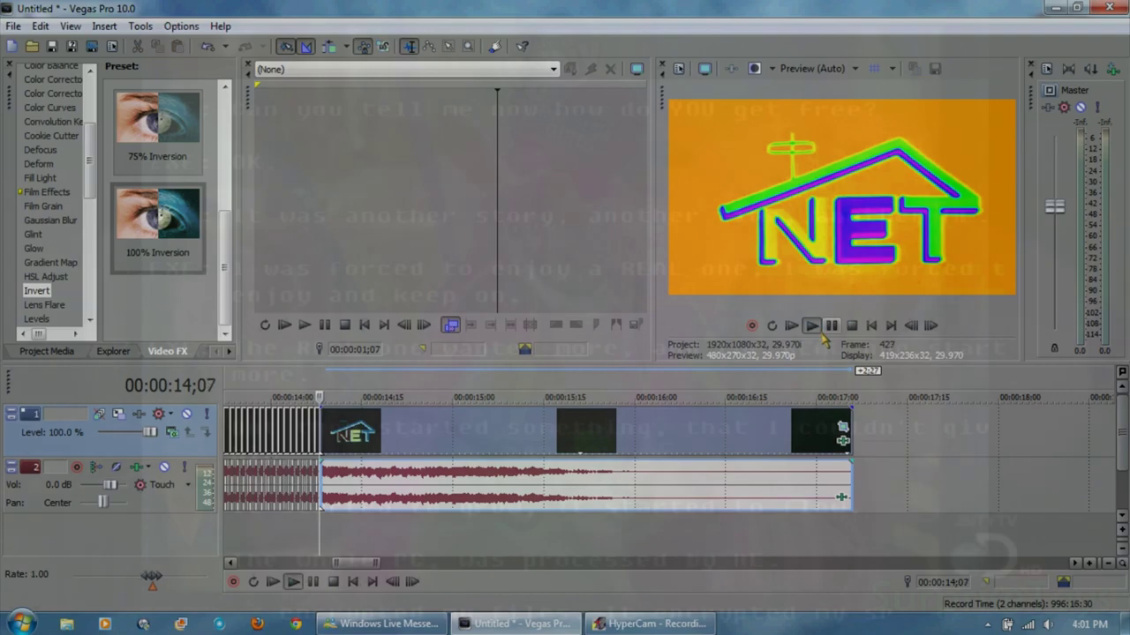
Step: Preview the clip again, set its final pan/crop rotation angle to 720, and move the playhead to the clip's end at 00:00:17;06
{"action": "left_click", "coordinate": [812, 326]}
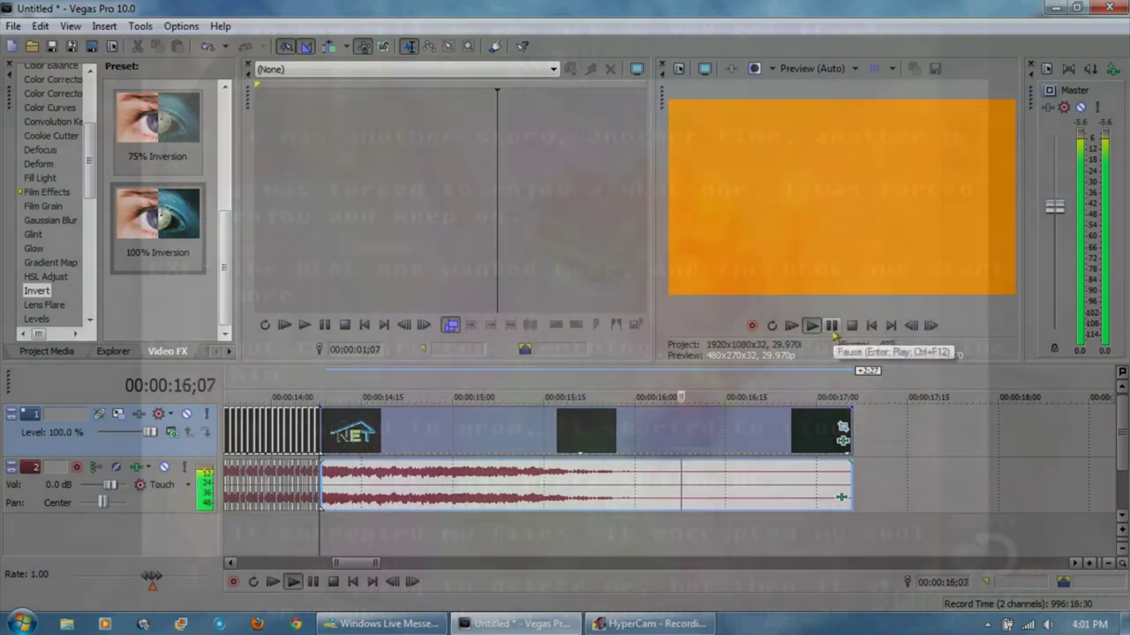
{"action": "left_click", "coordinate": [832, 326]}
{"action": "left_click", "coordinate": [842, 427]}
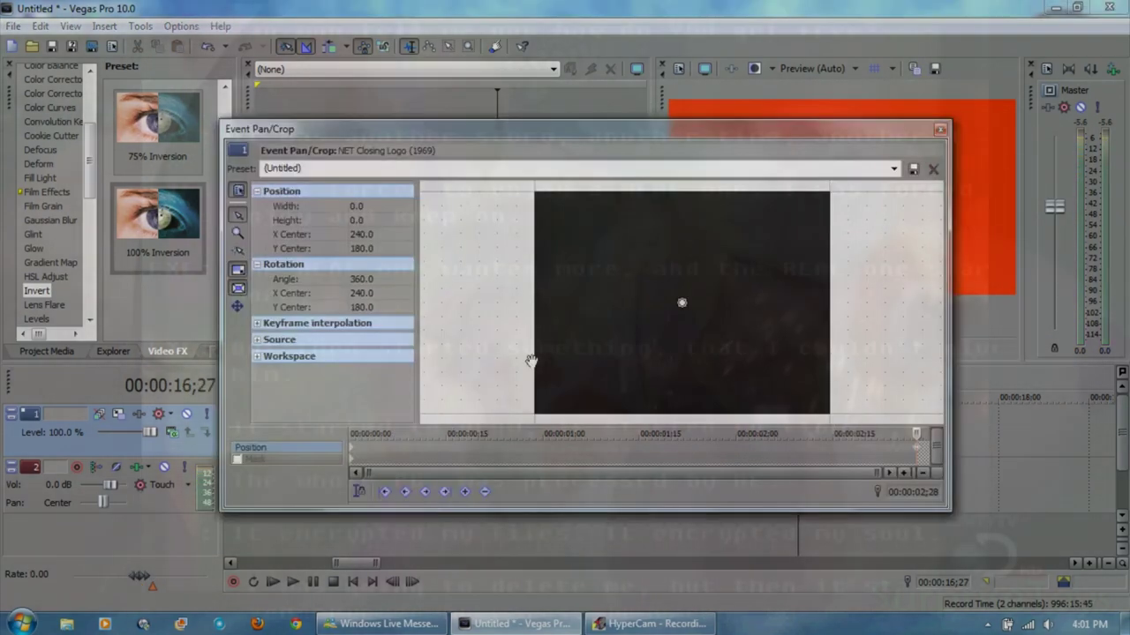
{"action": "left_click", "coordinate": [388, 279]}
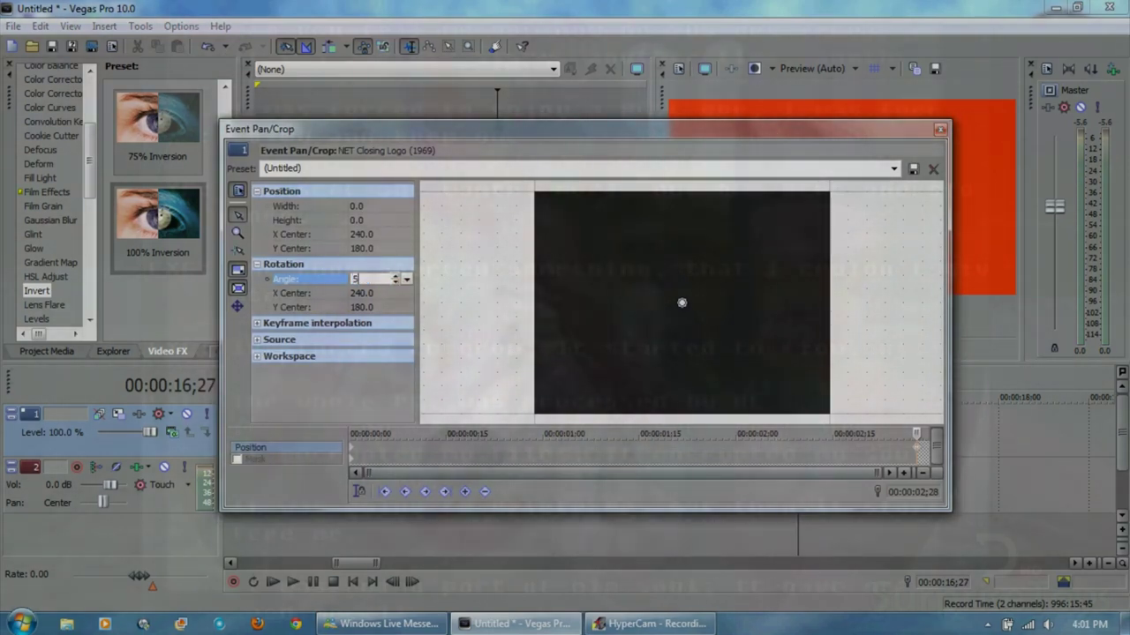
{"action": "key", "text": "BackSpace"}
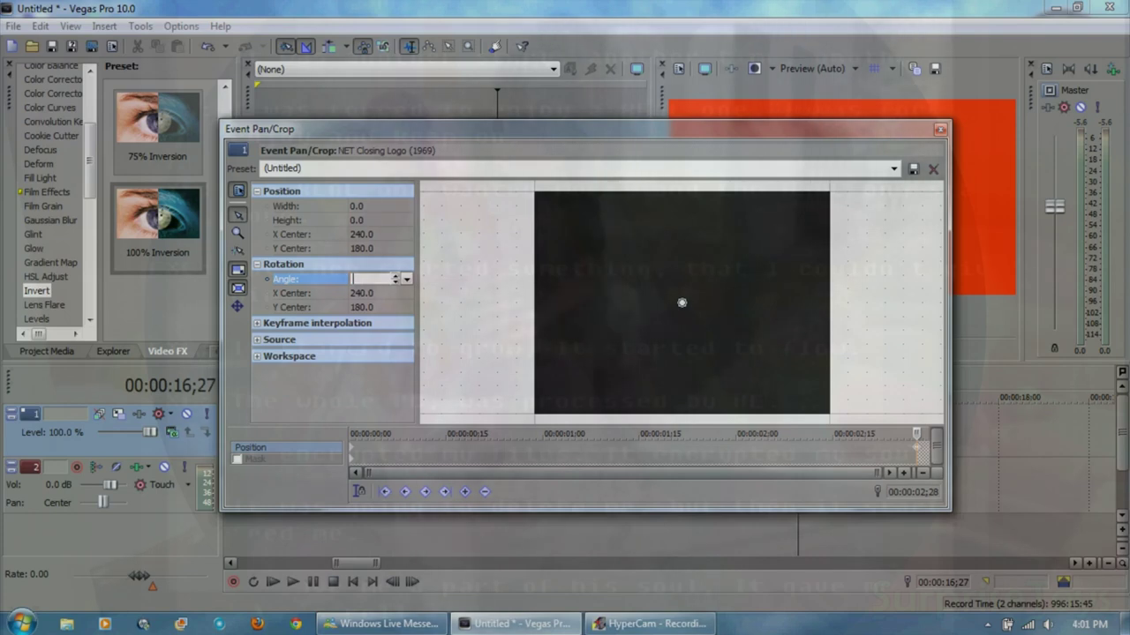
{"action": "type", "text": "720"}
{"action": "key", "text": "Return"}
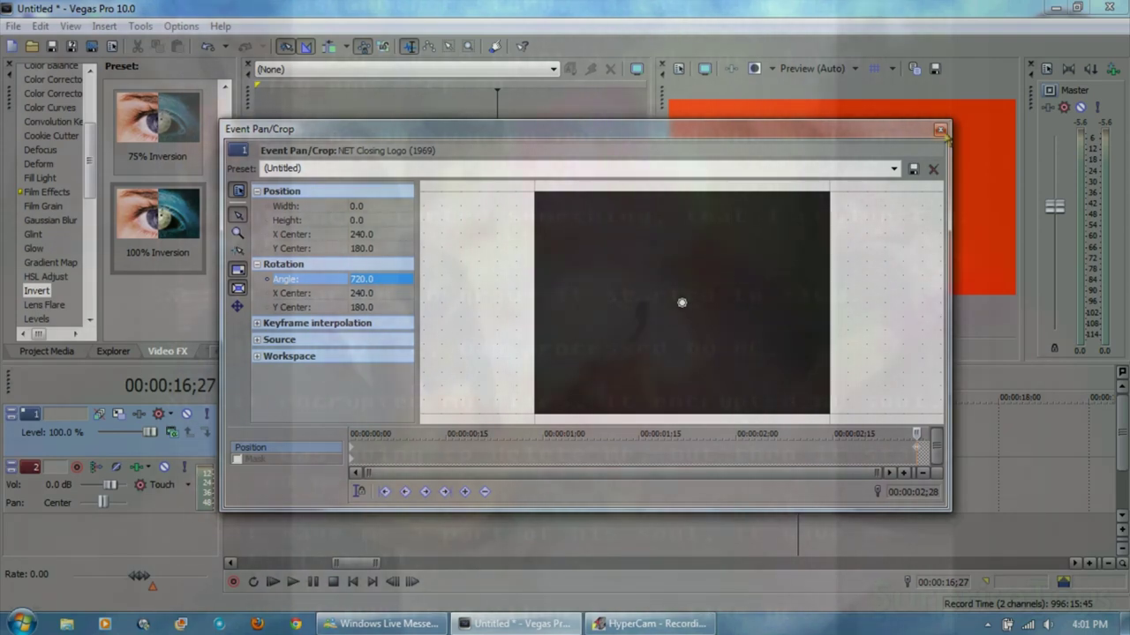
{"action": "left_click", "coordinate": [940, 130]}
{"action": "left_click", "coordinate": [320, 388]}
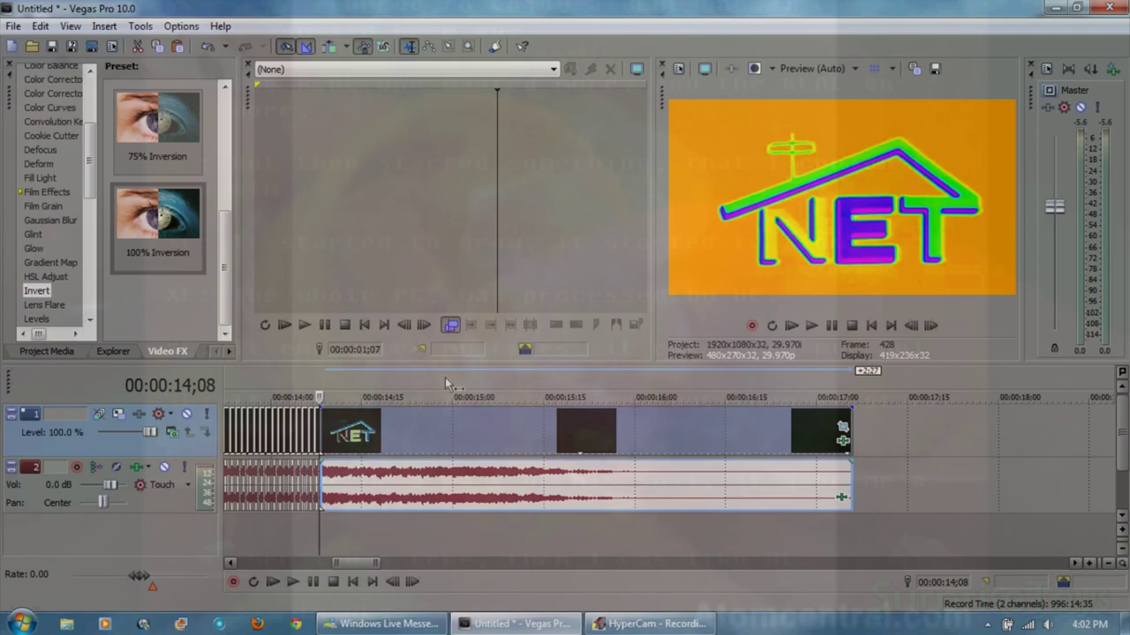
{"action": "left_click", "coordinate": [854, 393]}
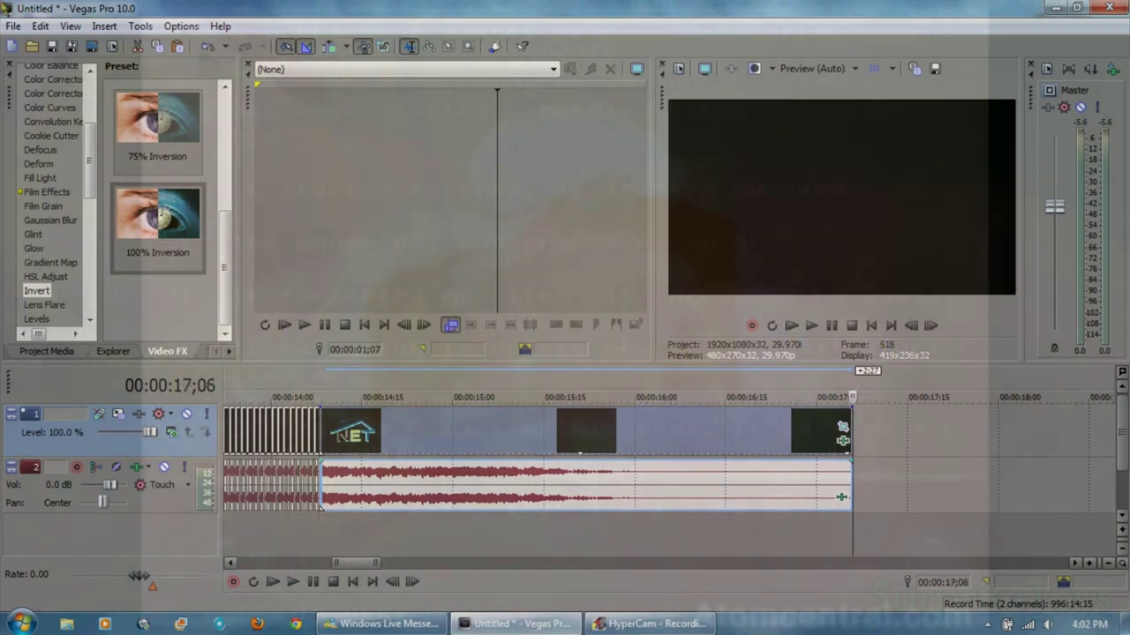
Step: Import the Left image from the Kyoobur9000 Blue Kyoob Logo folder in the Pictures library
{"action": "left_click", "coordinate": [13, 26]}
{"action": "mouse_move", "coordinate": [221, 185]}
{"action": "left_click", "coordinate": [475, 188]}
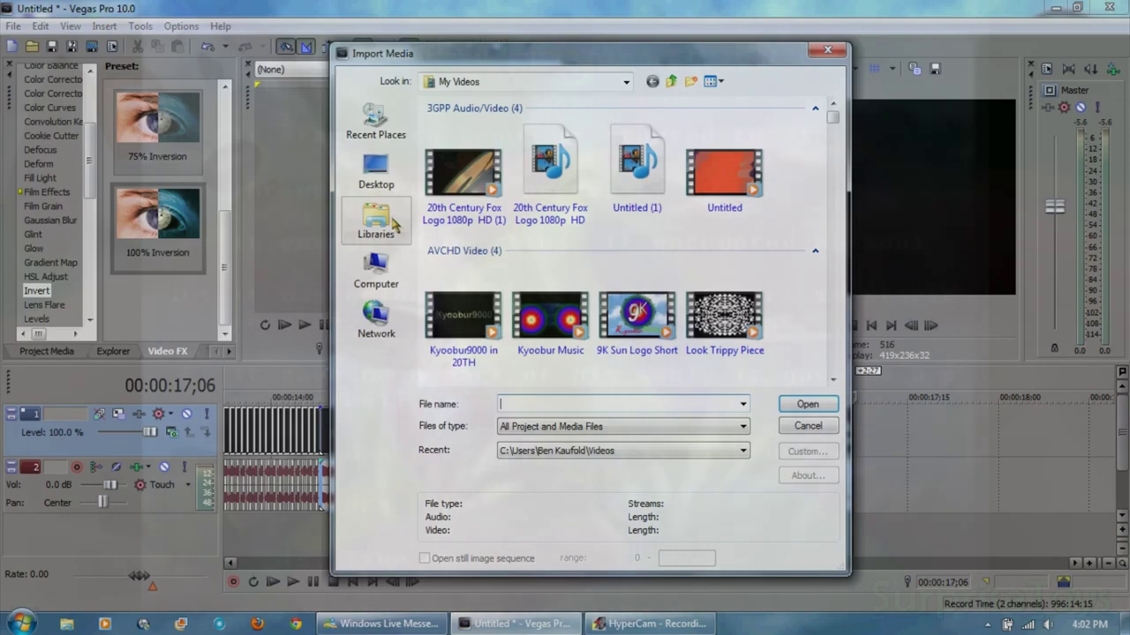
{"action": "left_click", "coordinate": [375, 220]}
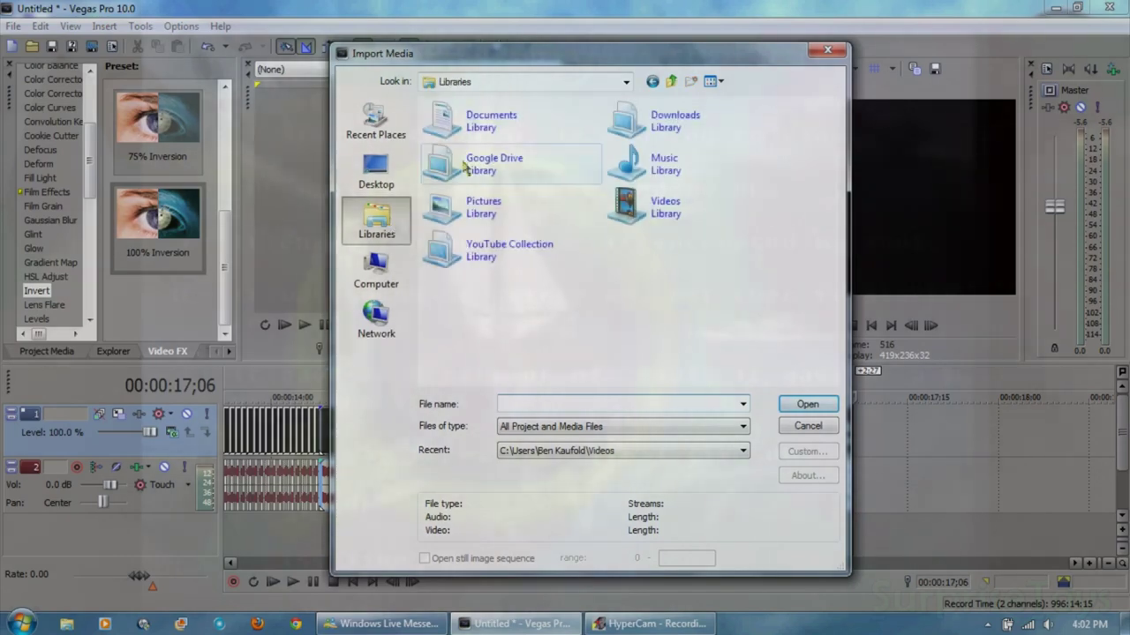
{"action": "double_click", "coordinate": [522, 227]}
{"action": "double_click", "coordinate": [521, 196]}
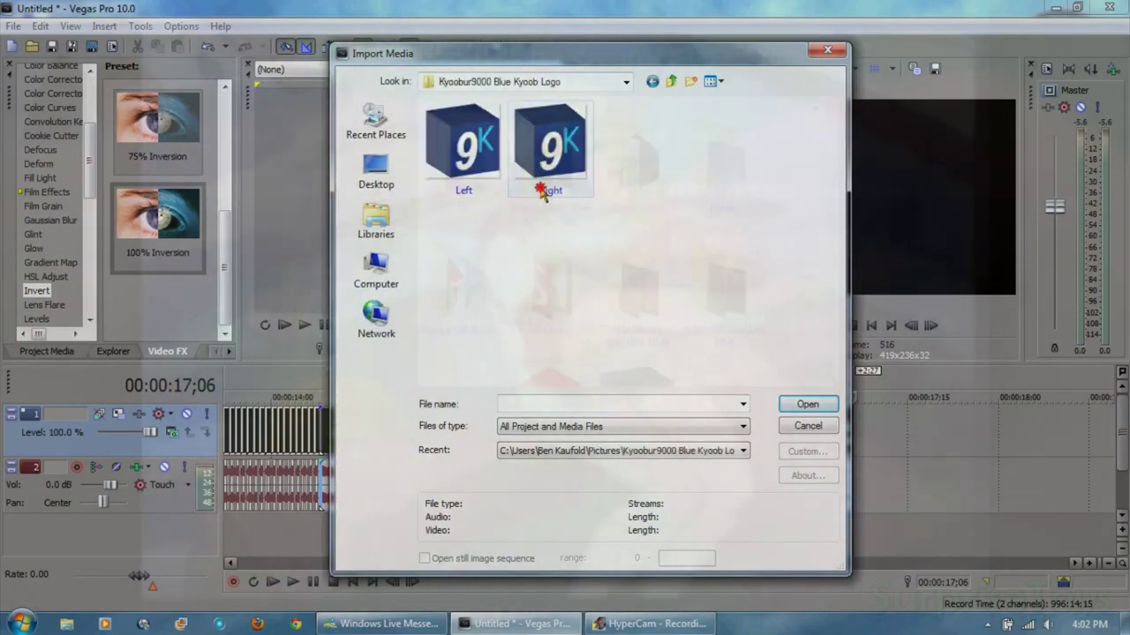
{"action": "double_click", "coordinate": [490, 181]}
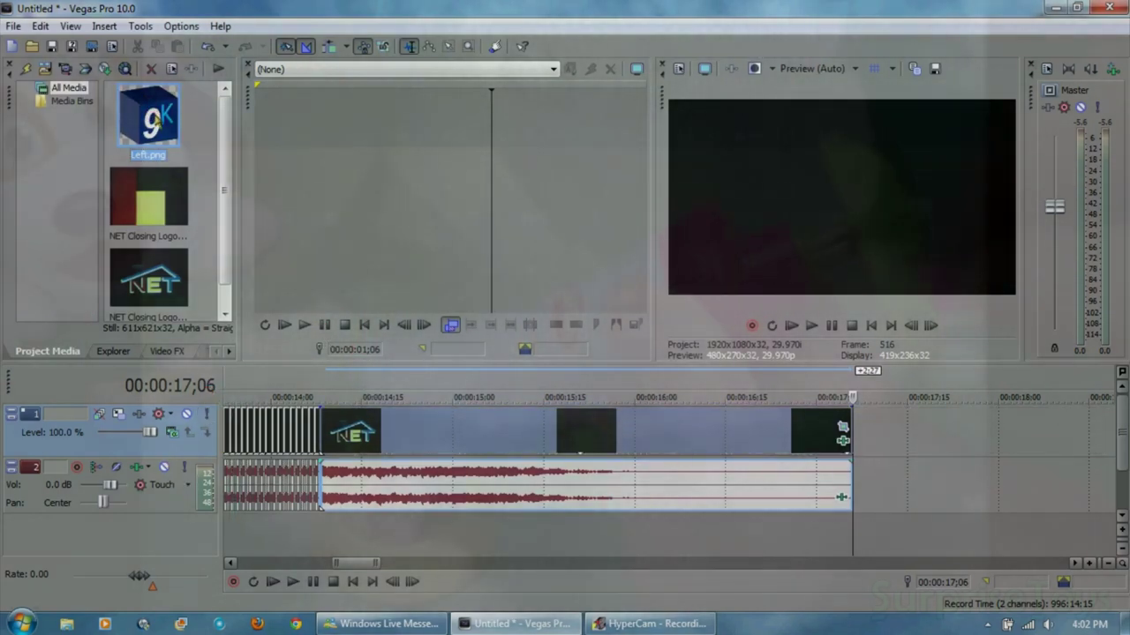
Step: Place Left.png at the project start on a new video track above the others and extend it past the last clip's end
{"action": "left_click_drag", "start_coordinate": [369, 564], "coordinate": [246, 569]}
{"action": "left_click_drag", "start_coordinate": [149, 119], "coordinate": [237, 381]}
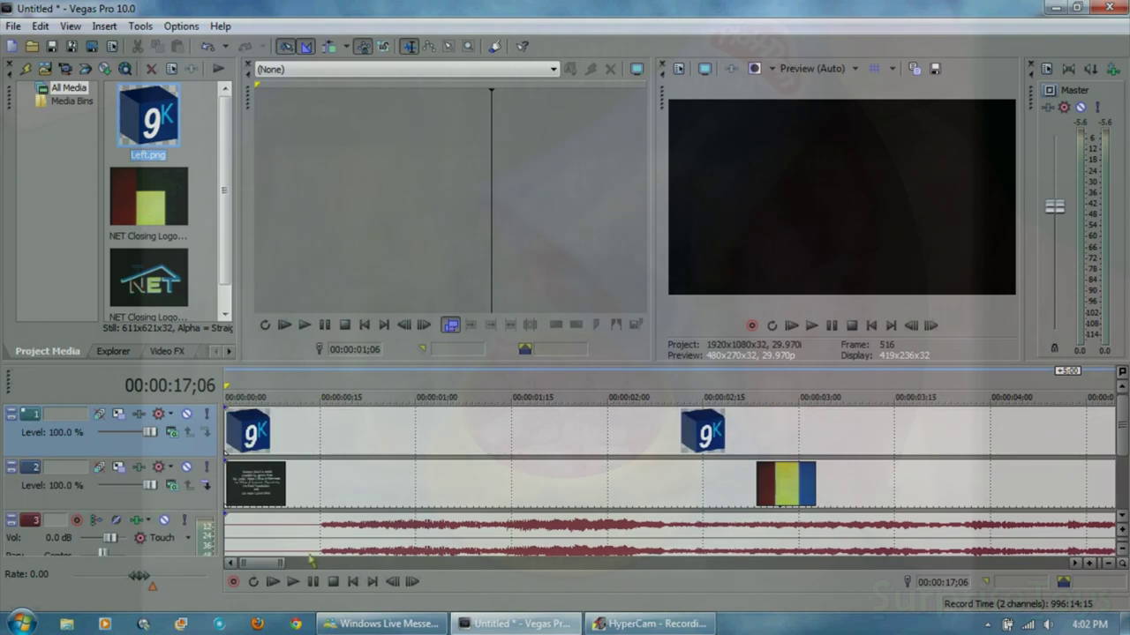
{"action": "left_click_drag", "start_coordinate": [280, 563], "coordinate": [445, 564]}
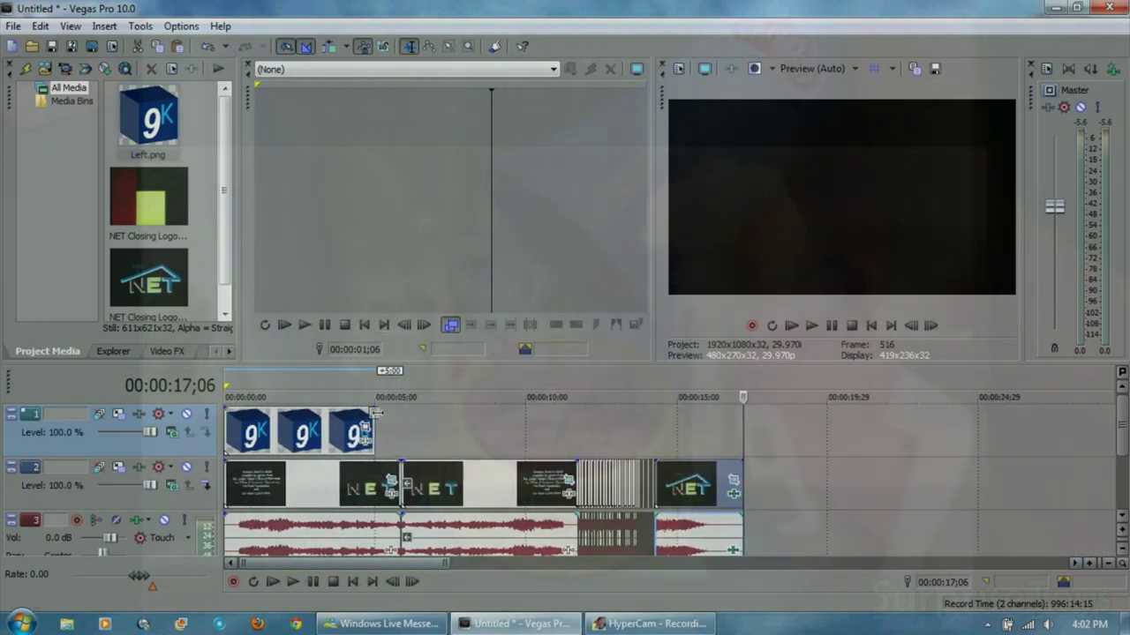
{"action": "left_click", "coordinate": [685, 396]}
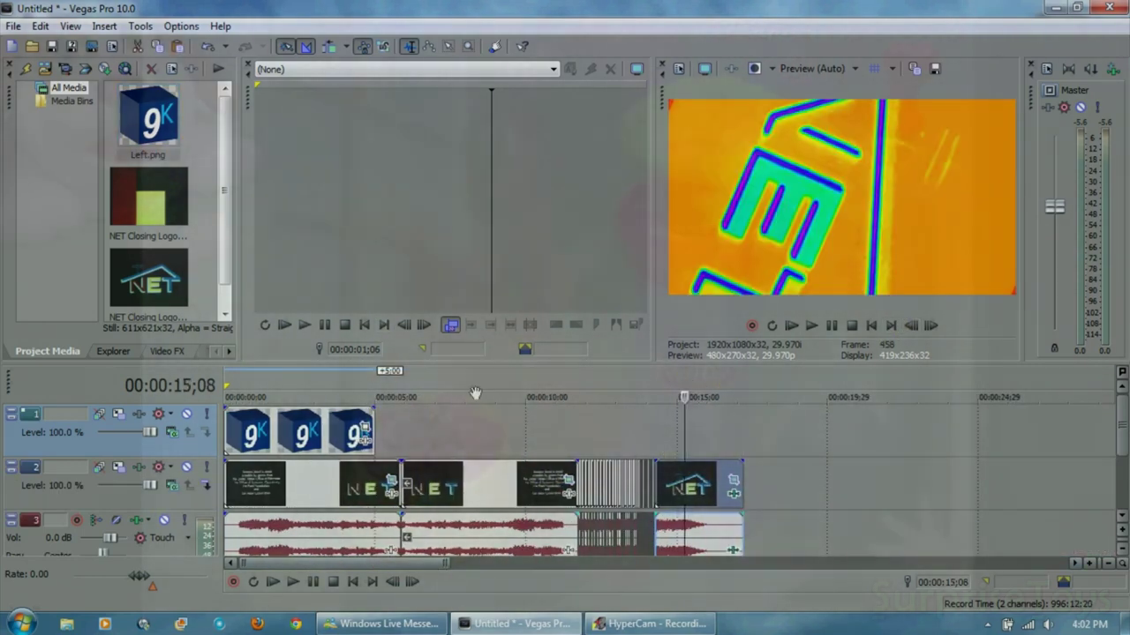
{"action": "left_click_drag", "start_coordinate": [373, 432], "coordinate": [774, 446]}
Step: Apply the track motion preset that shrinks the logo track to 384 by 216 at X 800, Y -400, and return to the project start
{"action": "left_click", "coordinate": [119, 414]}
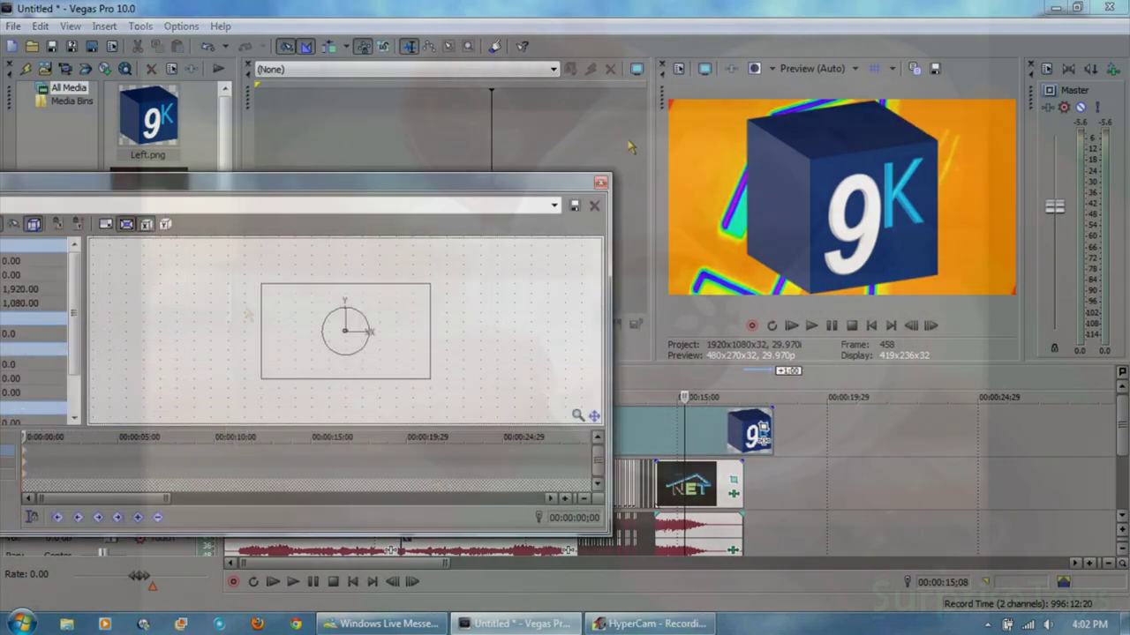
{"action": "left_click", "coordinate": [554, 205]}
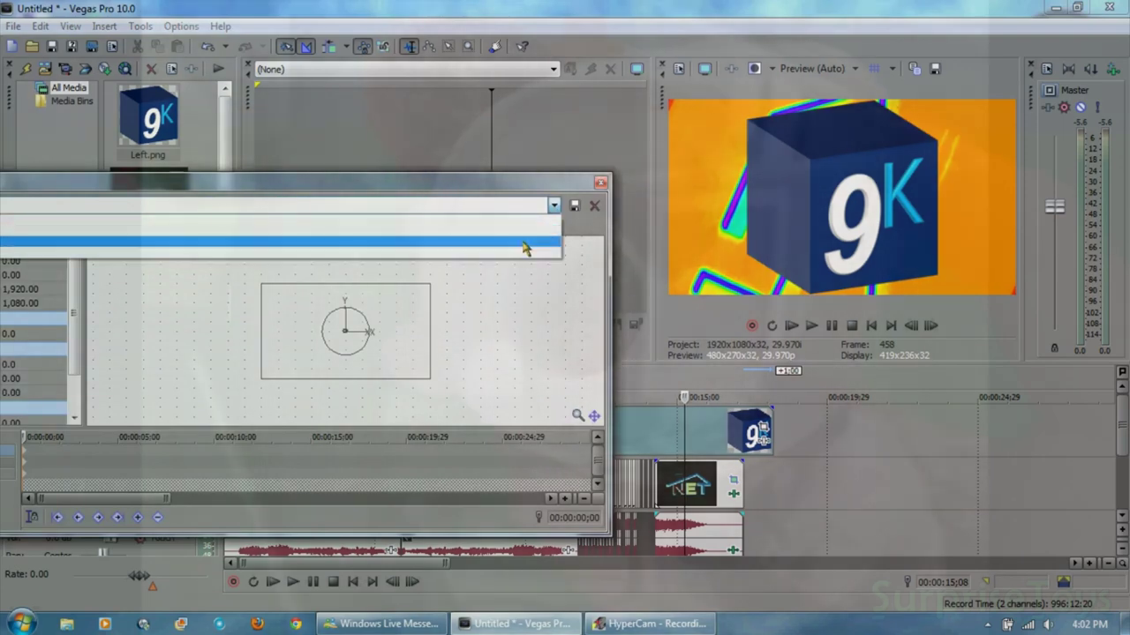
{"action": "left_click", "coordinate": [523, 247]}
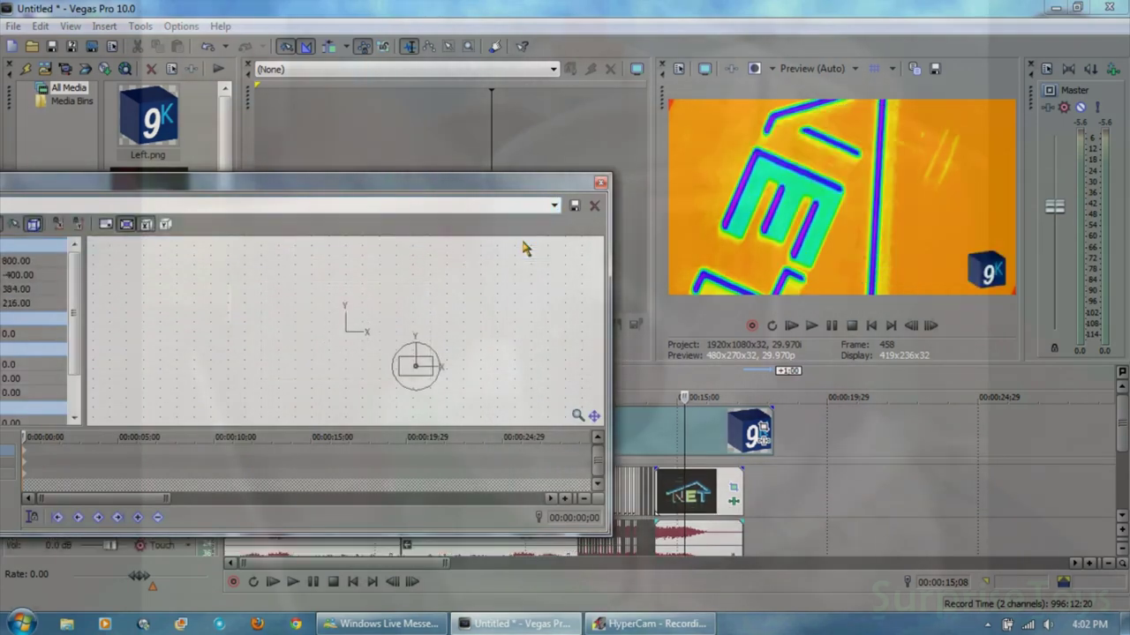
{"action": "left_click", "coordinate": [601, 183]}
{"action": "key", "text": "ctrl+Home"}
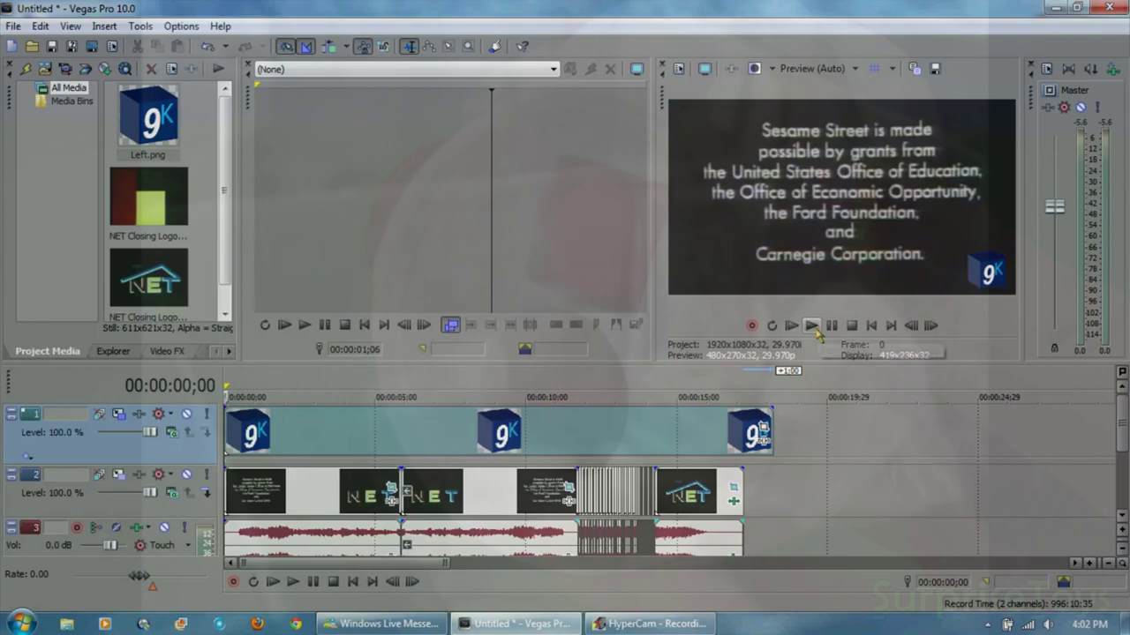
Step: Save the project as "I Accidentally Tutorial..." in My Documents and play it back from the start
{"action": "left_click", "coordinate": [53, 47]}
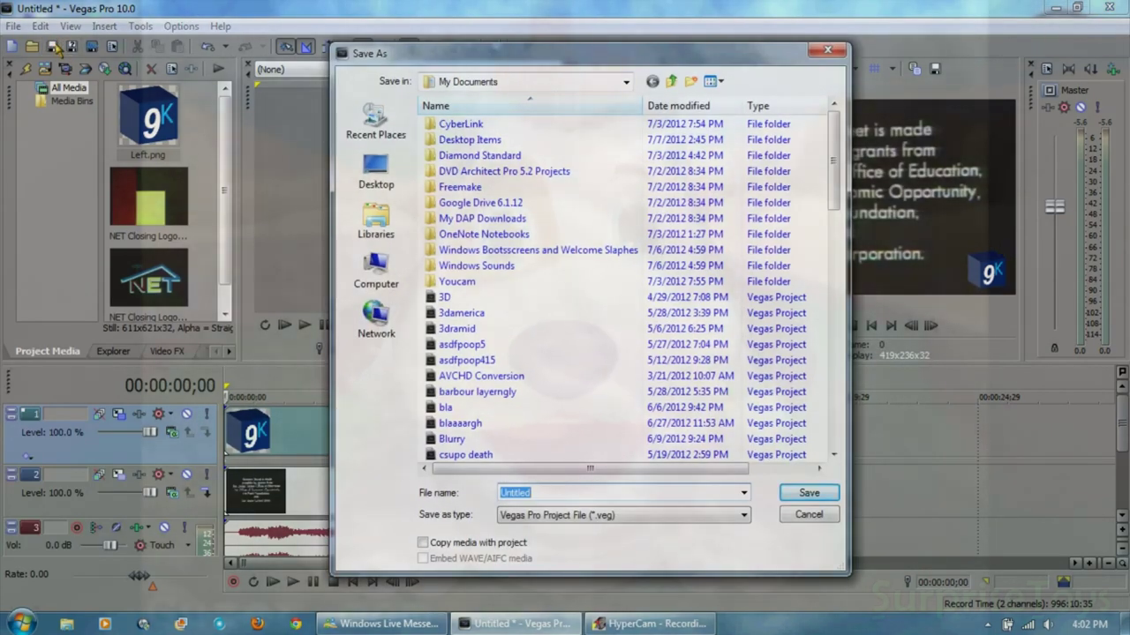
{"action": "type", "text": "I Accid"}
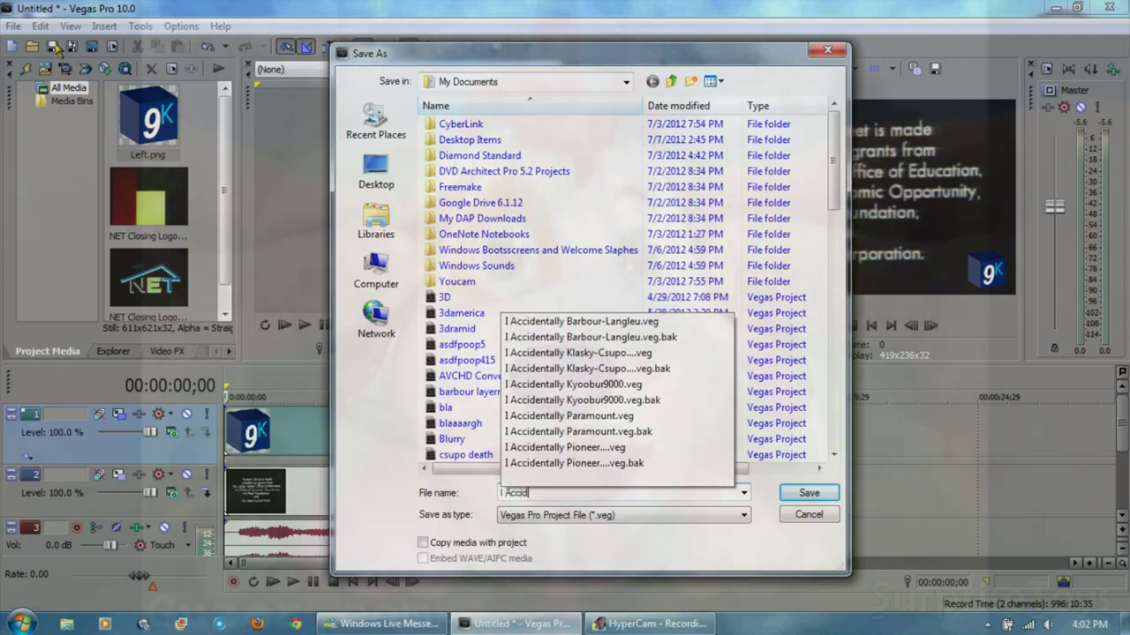
{"action": "type", "text": "entally Tut"}
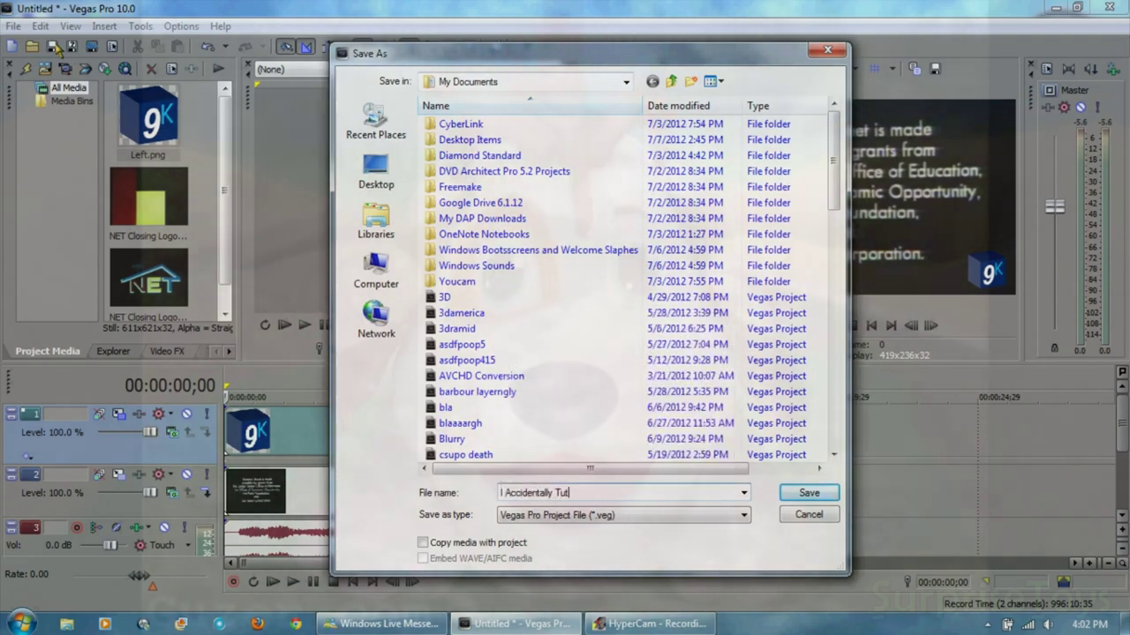
{"action": "type", "text": "orial"}
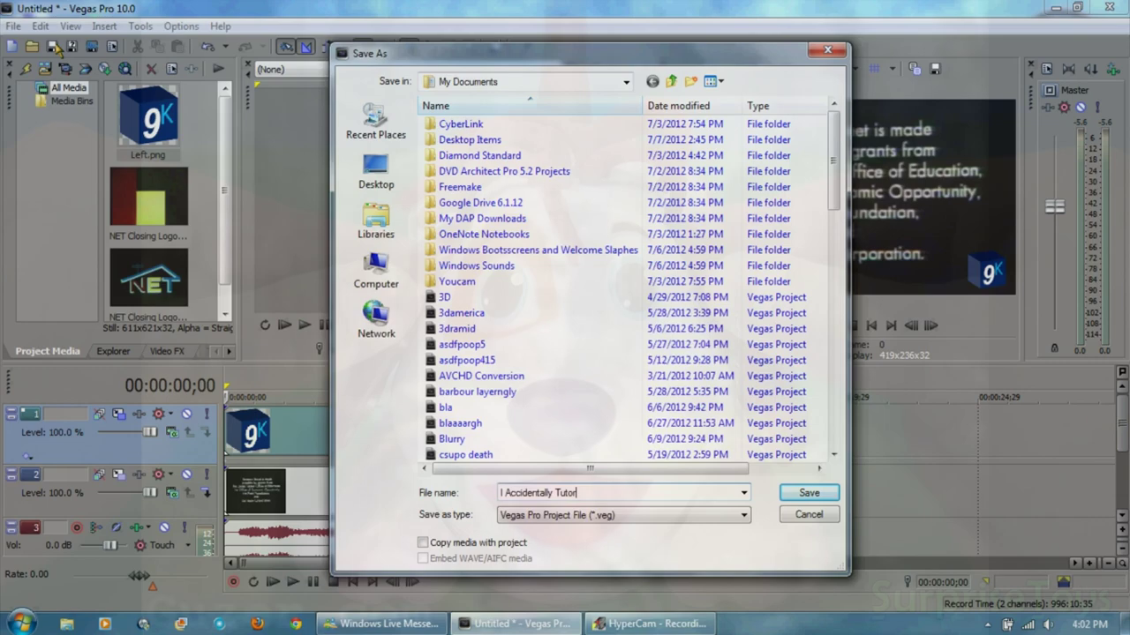
{"action": "key", "text": "Return"}
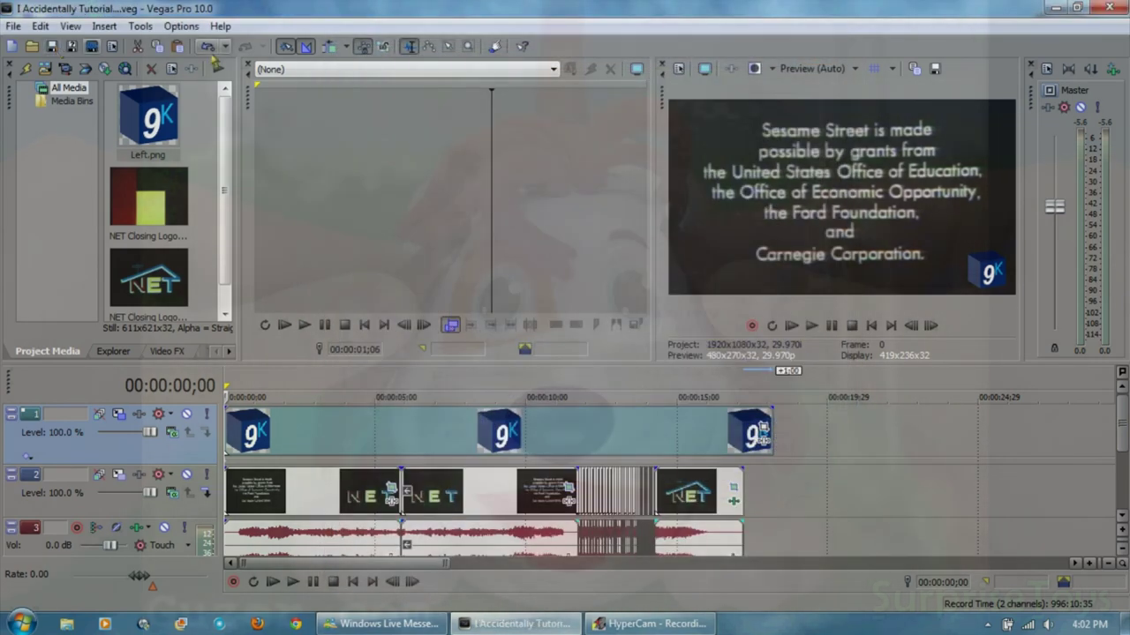
{"action": "left_click", "coordinate": [812, 326]}
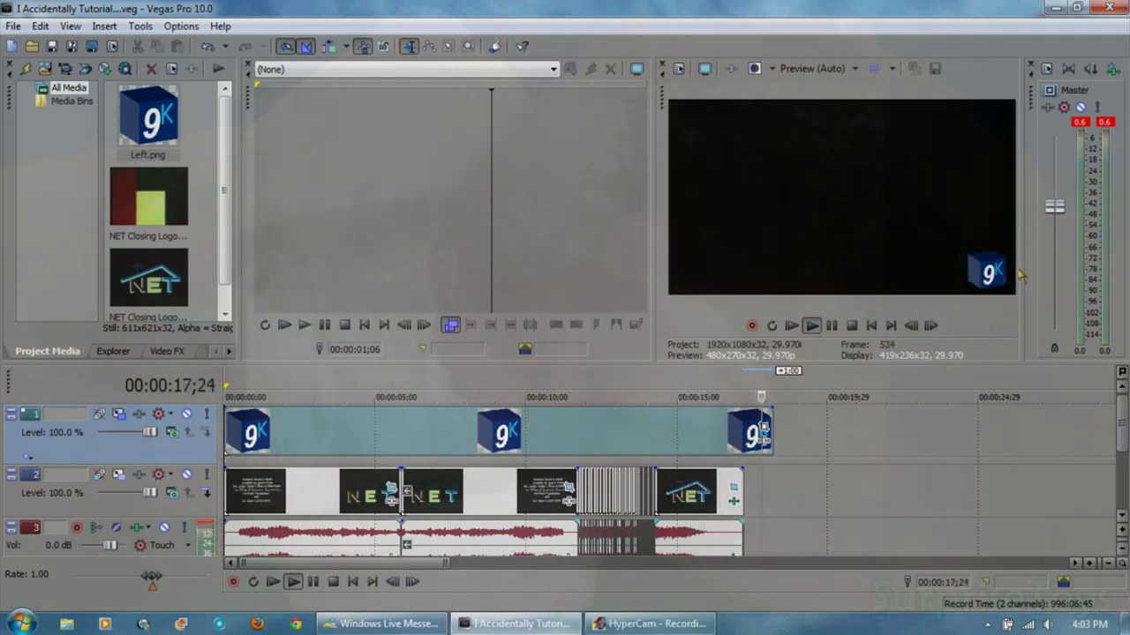
Step: Stop the project playback and return to the start of the timeline
{"action": "left_click", "coordinate": [852, 326]}
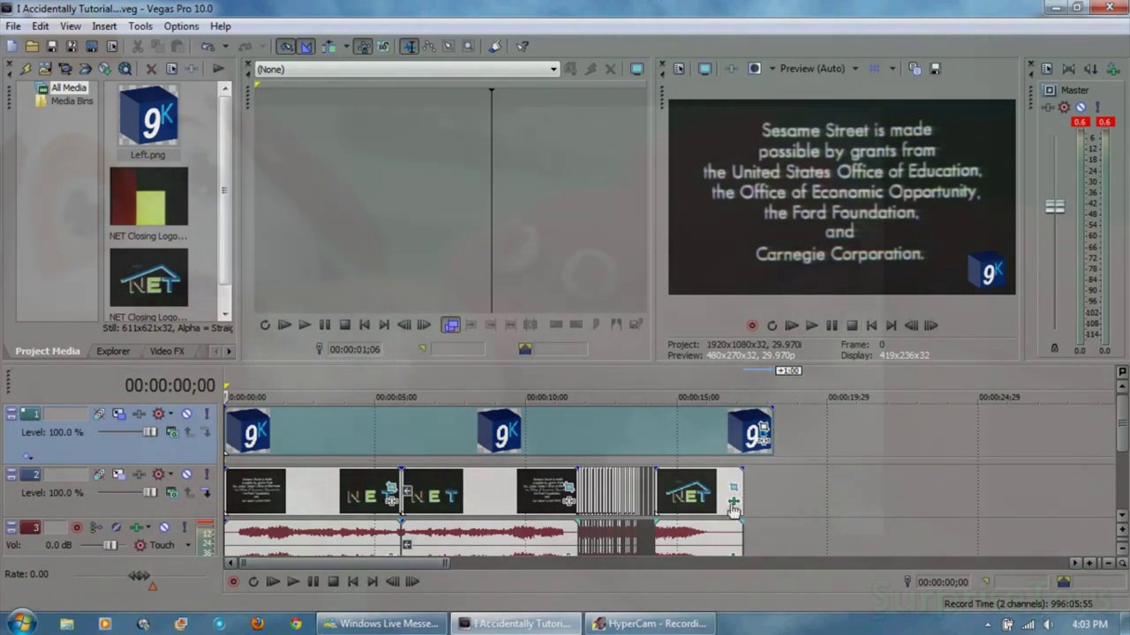
{"action": "scroll", "coordinate": [737, 503], "scroll_direction": "up", "scroll_amount": 2}
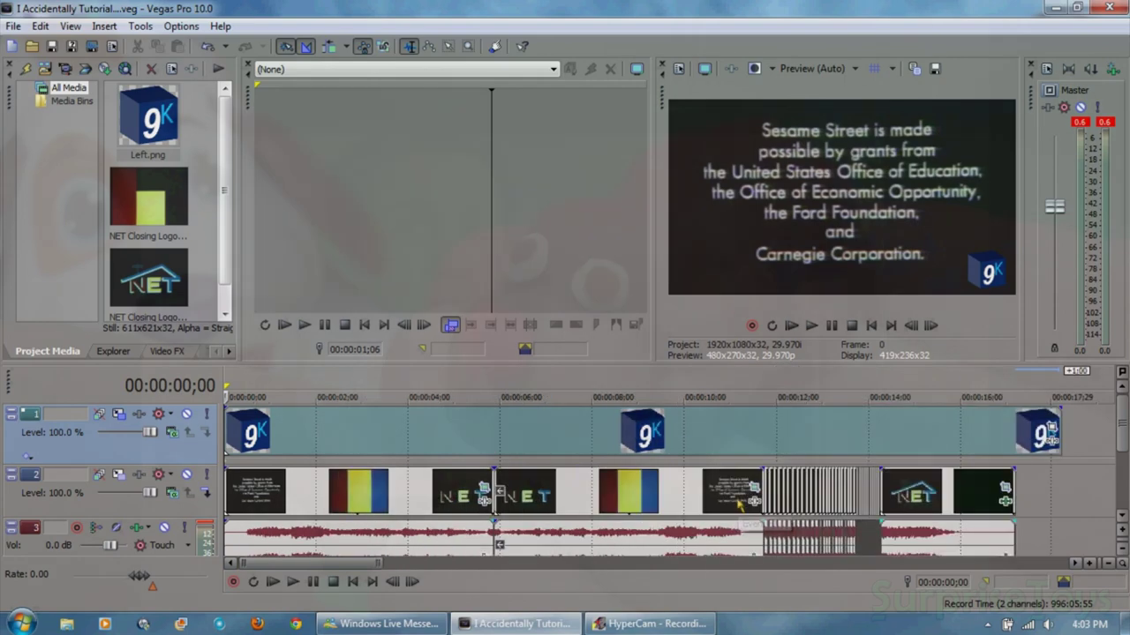
{"action": "scroll", "coordinate": [737, 503], "scroll_direction": "down", "scroll_amount": 2}
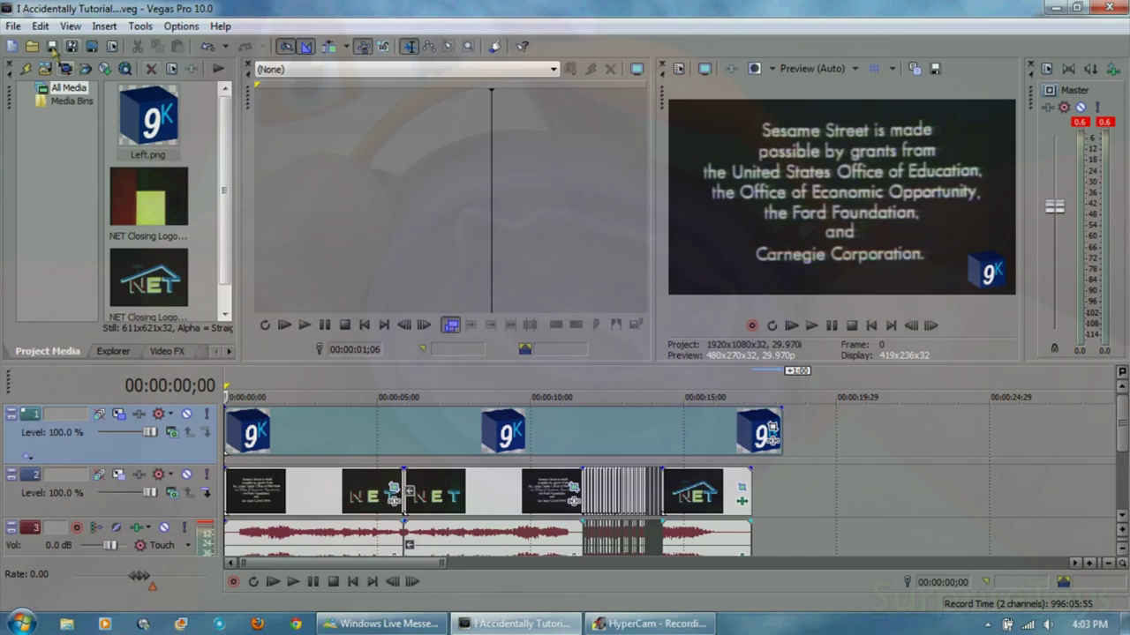
Step: Render the project to the YouTube Videos folder as "I Accidentally Tutorial...mp4" in Sony AVC/MVC format with the Internet 640x360-30p template
{"action": "left_click", "coordinate": [99, 45]}
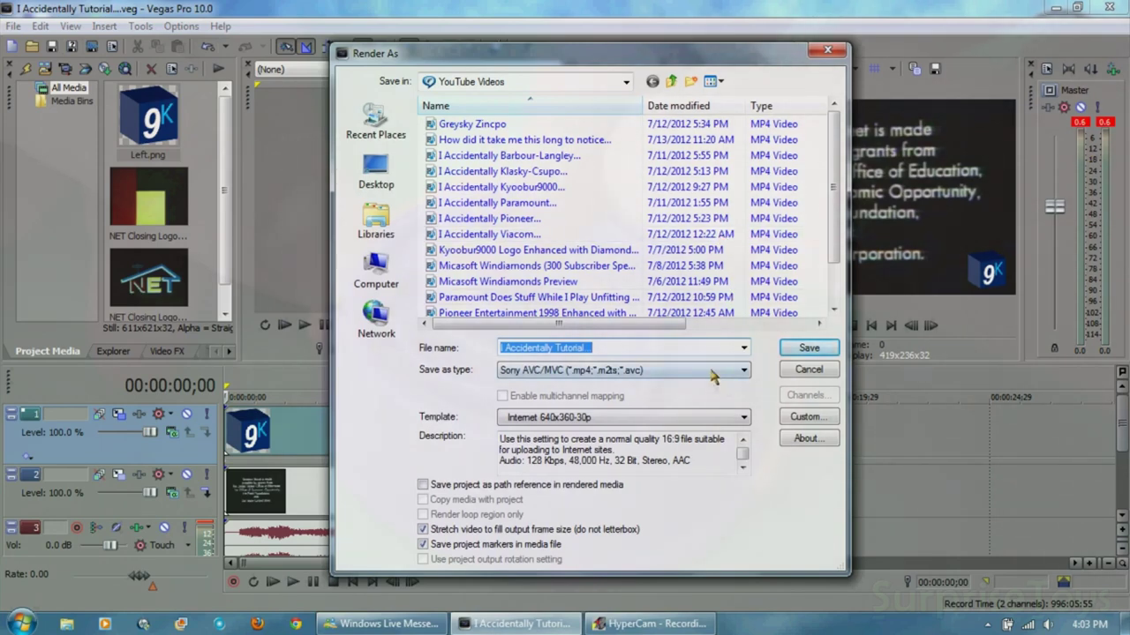
{"action": "left_click", "coordinate": [617, 418]}
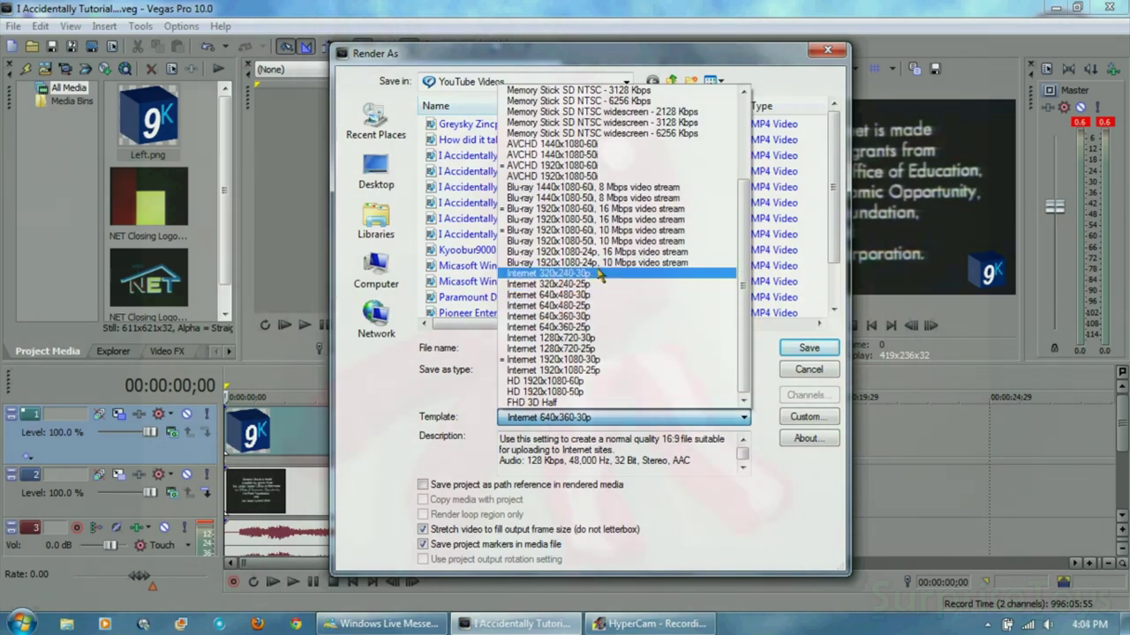
{"action": "left_click", "coordinate": [633, 316]}
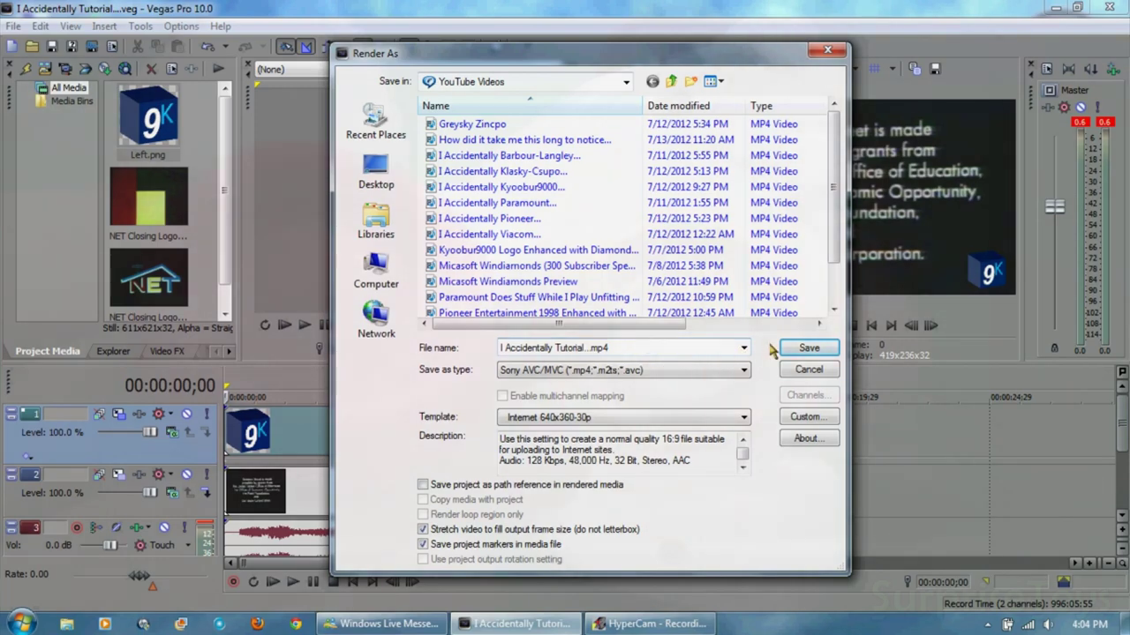
{"action": "left_click", "coordinate": [805, 349]}
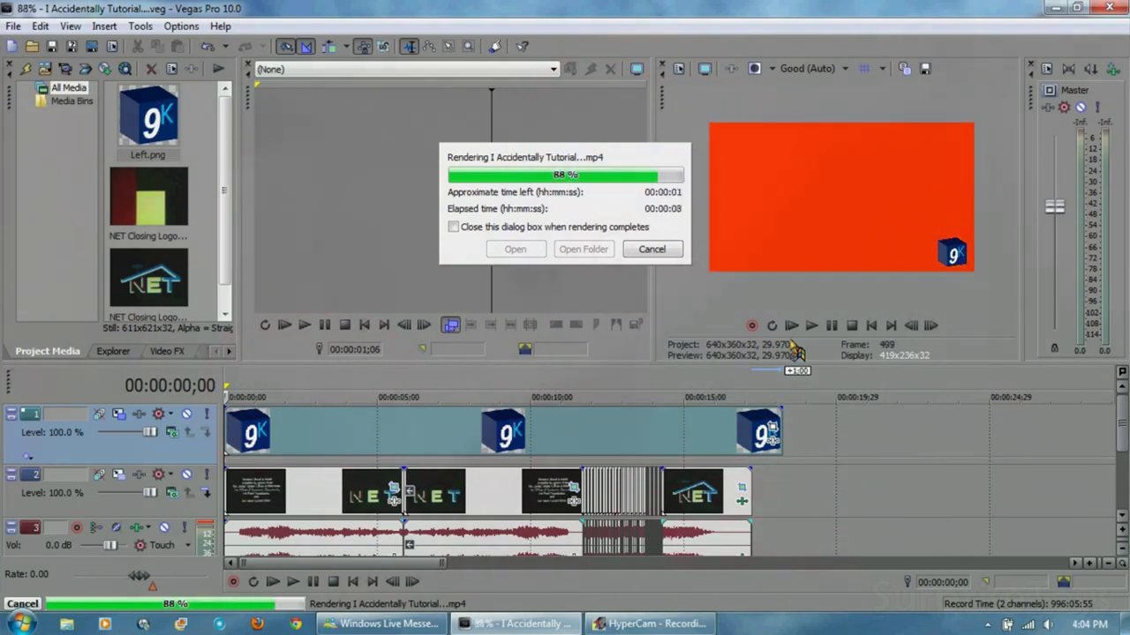
Step: Watch the rendered video in Windows Media Player, close the player and return to Vegas Pro
{"action": "left_click", "coordinate": [540, 250]}
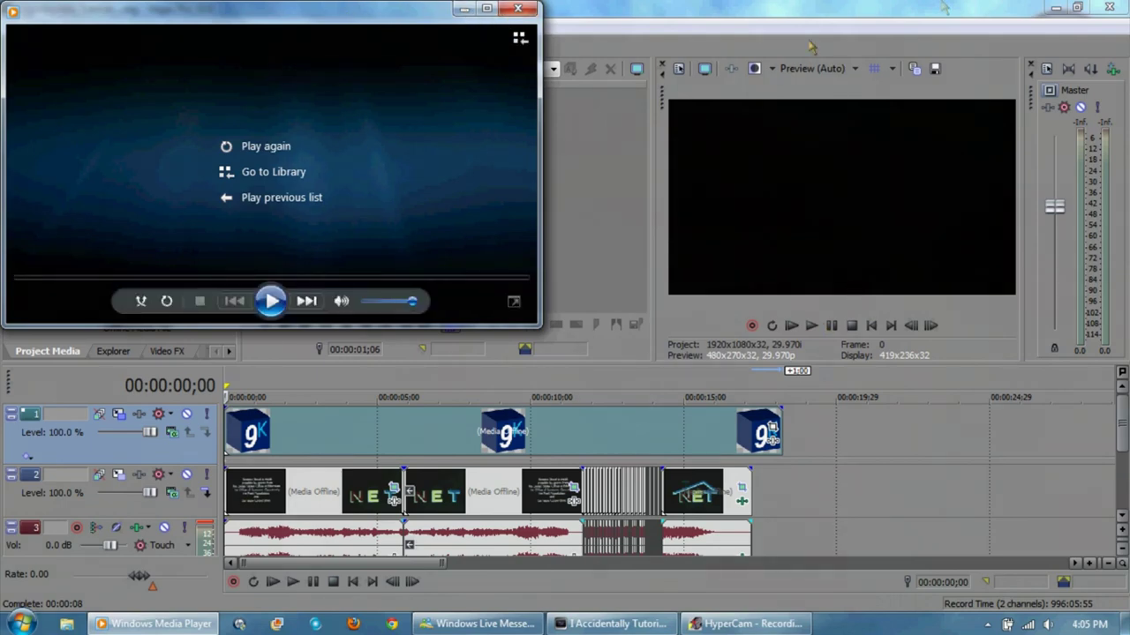
{"action": "left_click", "coordinate": [518, 8]}
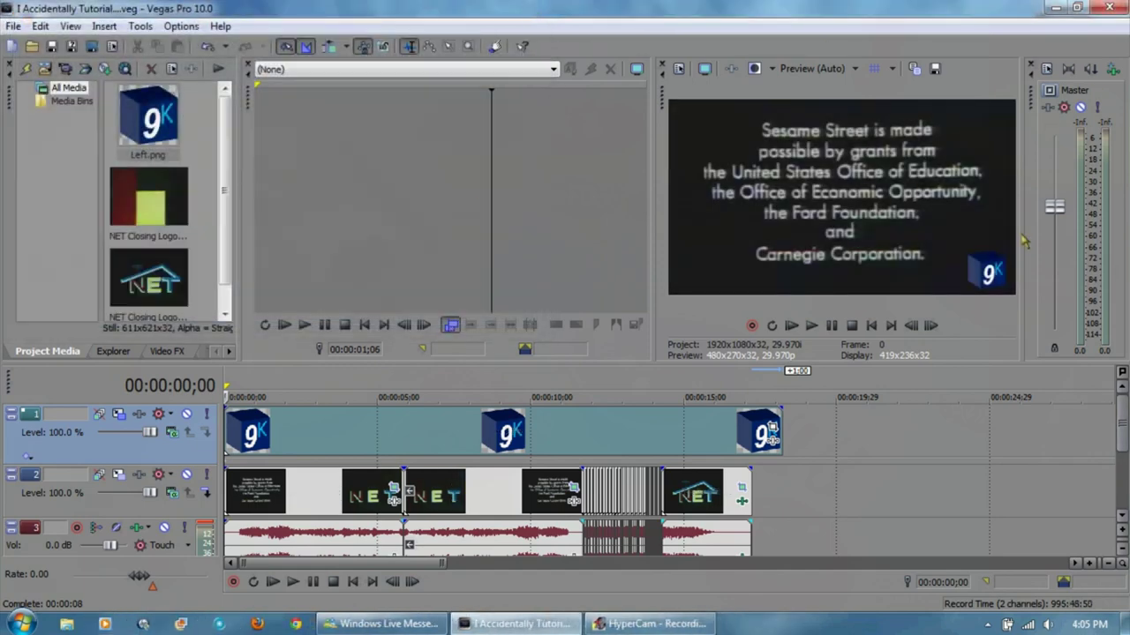